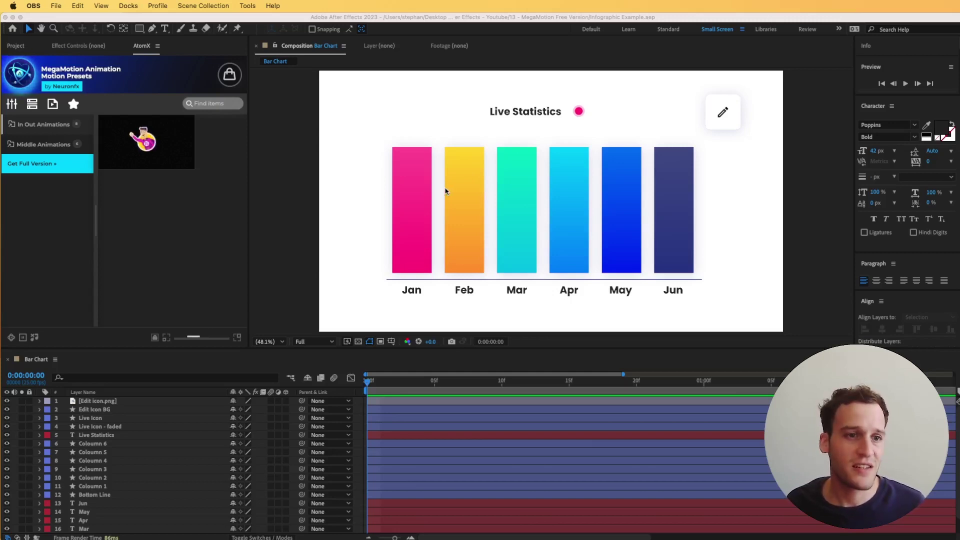
scroll(94, 450, down, 2)
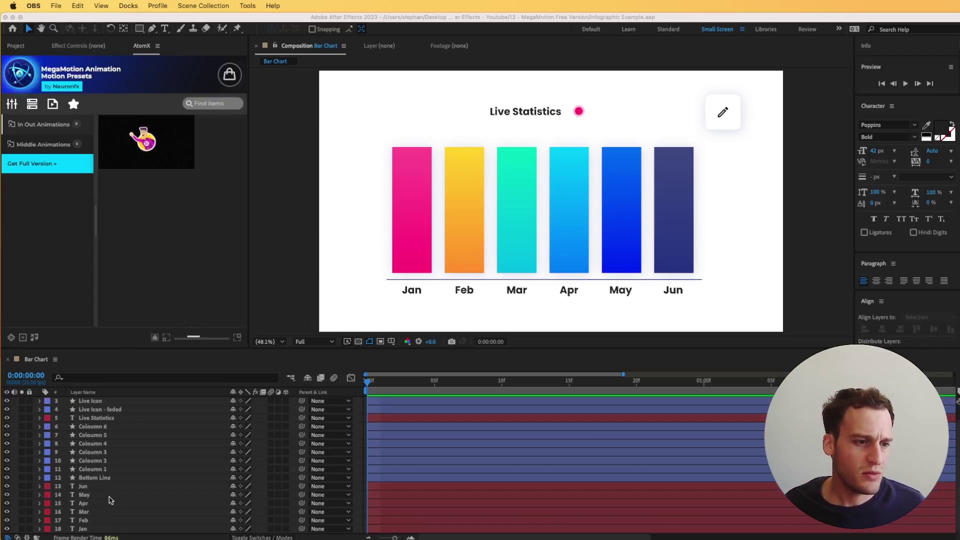
click(410, 215)
click(465, 214)
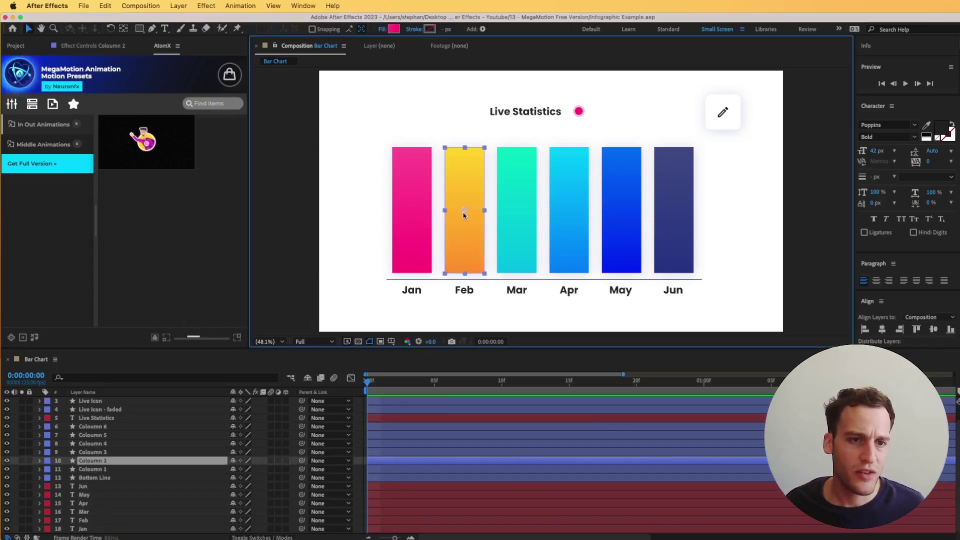
click(523, 224)
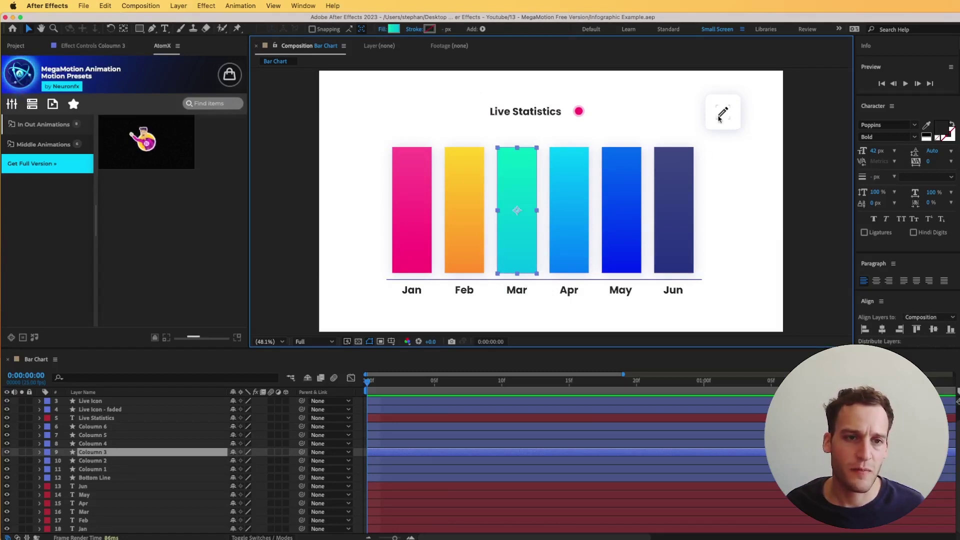
key(super+Down)
key(super+Down)
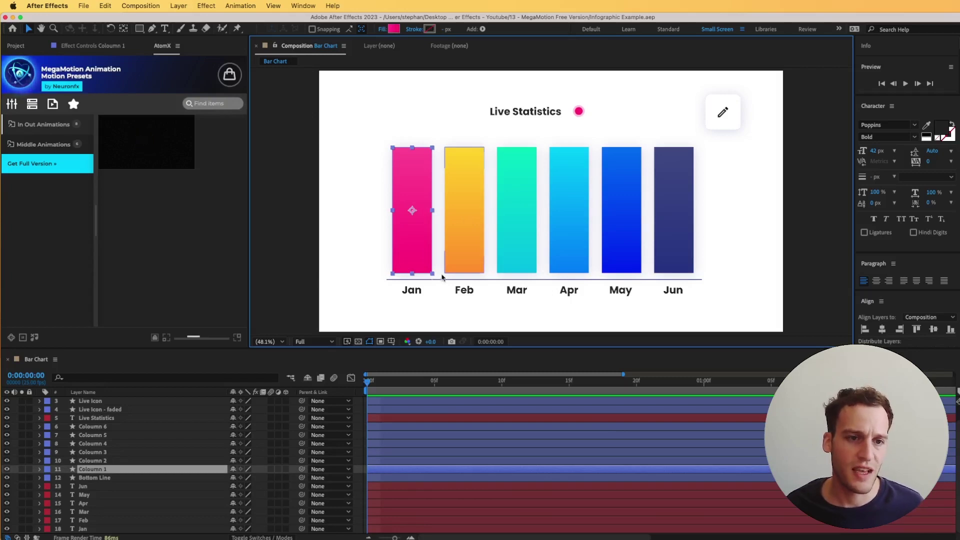
Step: Move the anchor point of the Bottom Line layer to its left end using the AtomX anchor tool
click(423, 279)
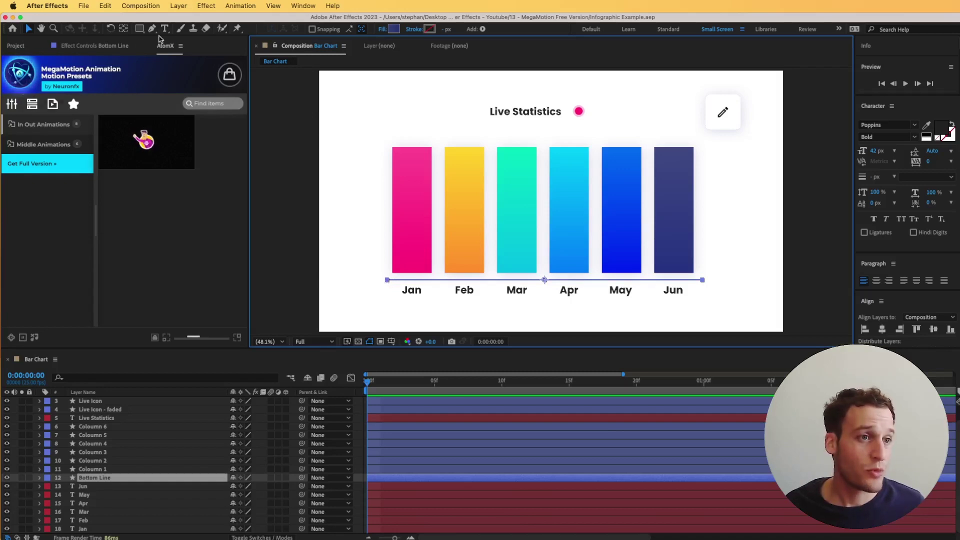
click(32, 105)
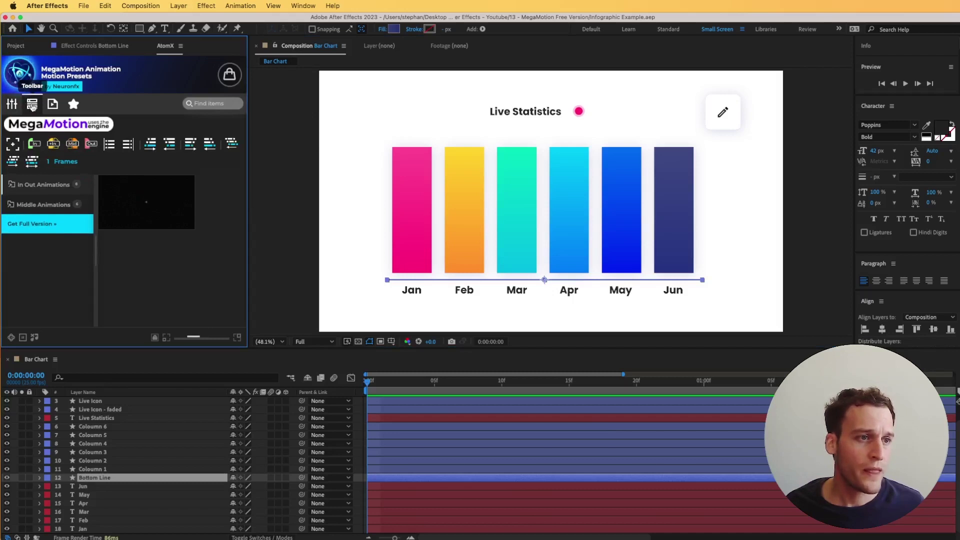
click(10, 142)
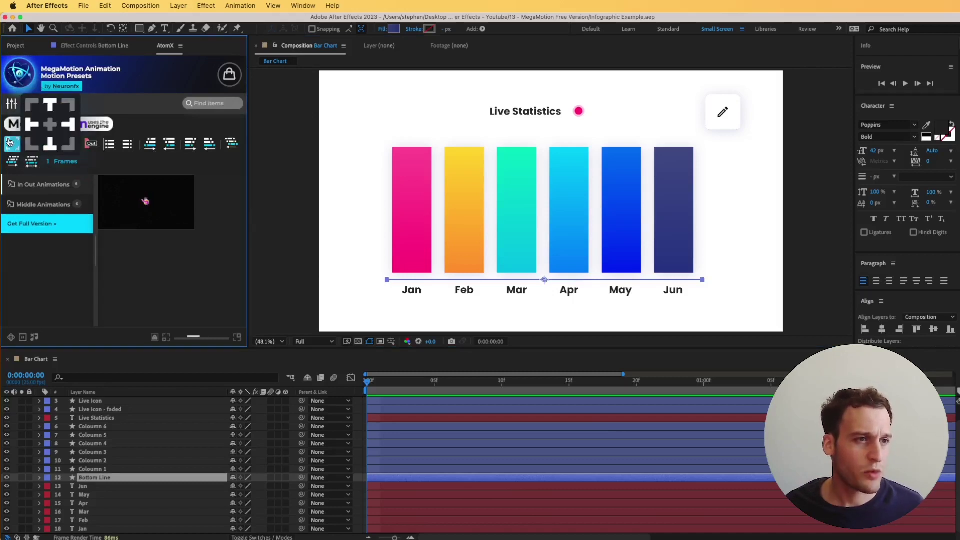
click(33, 128)
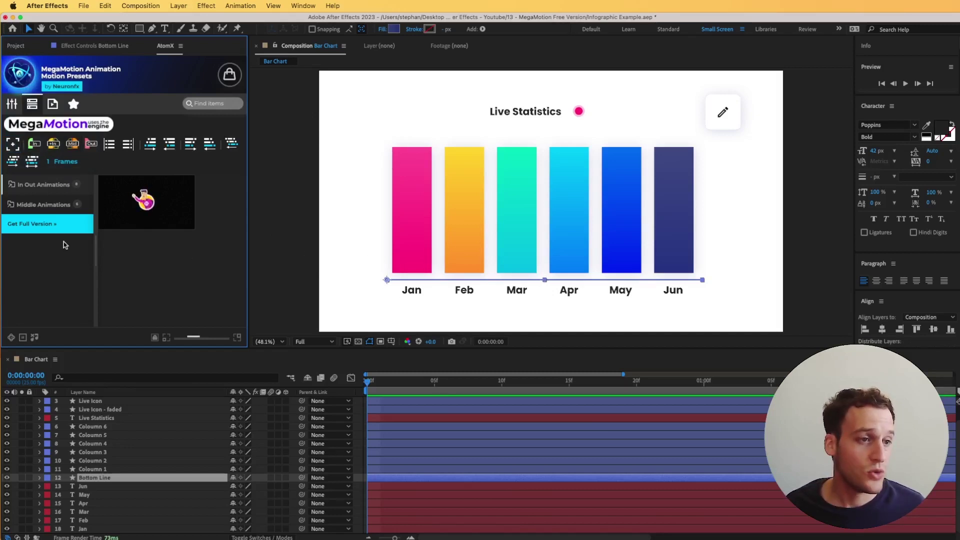
Step: Apply the Scale_Ease preset as an IN animation to the Bottom Line layer and preview it
click(31, 191)
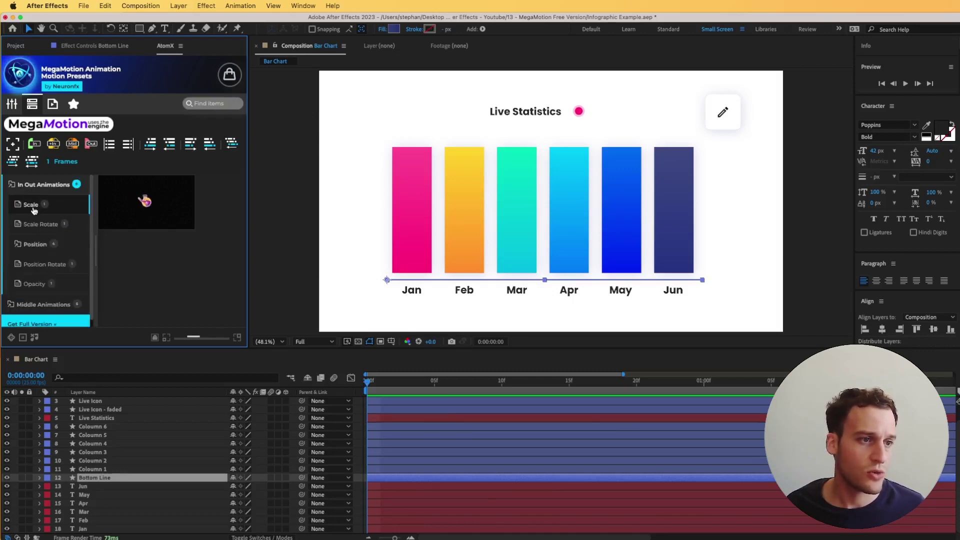
mouse_move(146, 201)
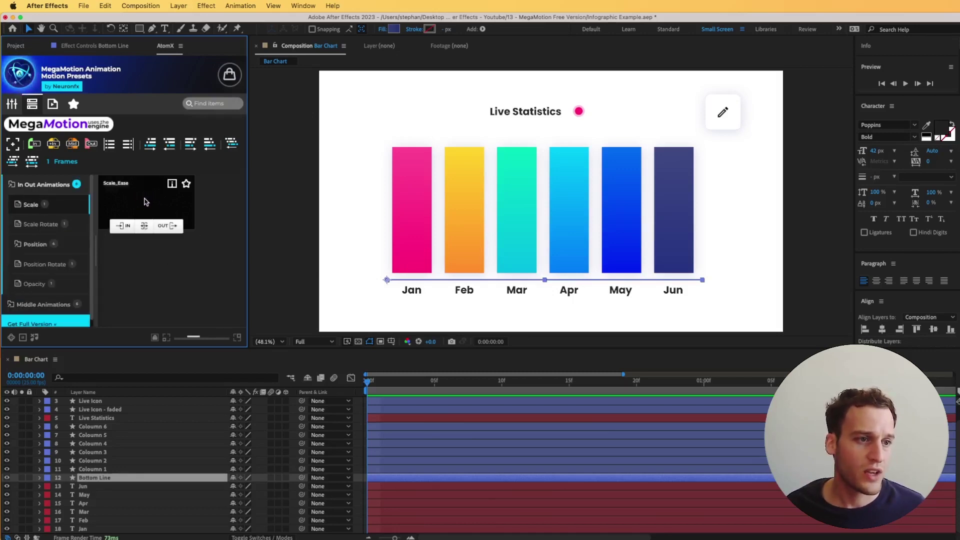
click(124, 227)
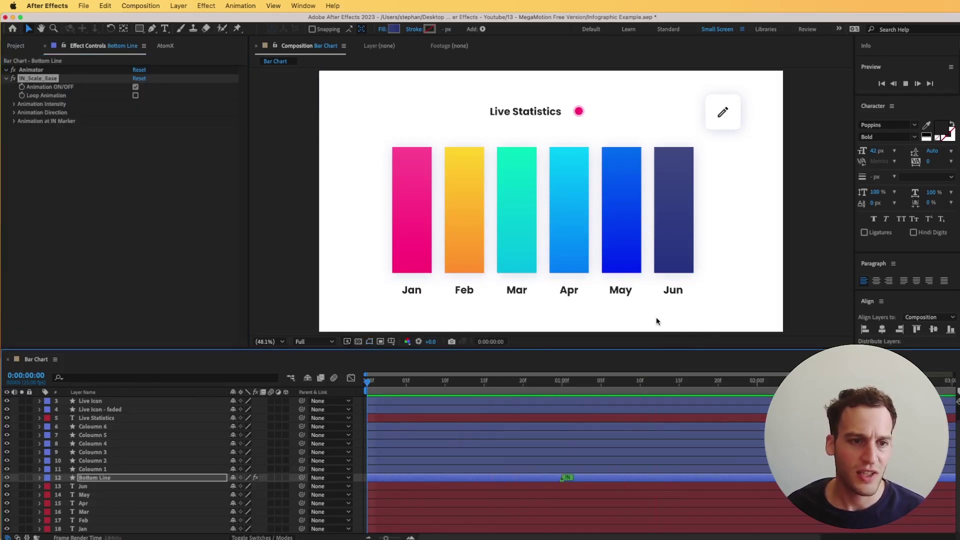
key(space)
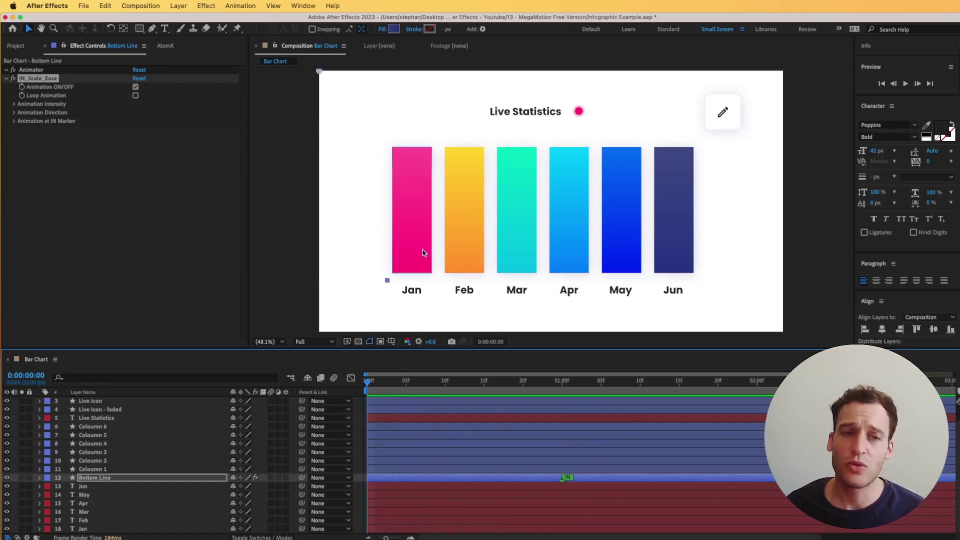
Step: Select all six column layers and move their anchor points to the bottom centre of each bar
click(397, 225)
shift+click(469, 235)
shift+click(534, 229)
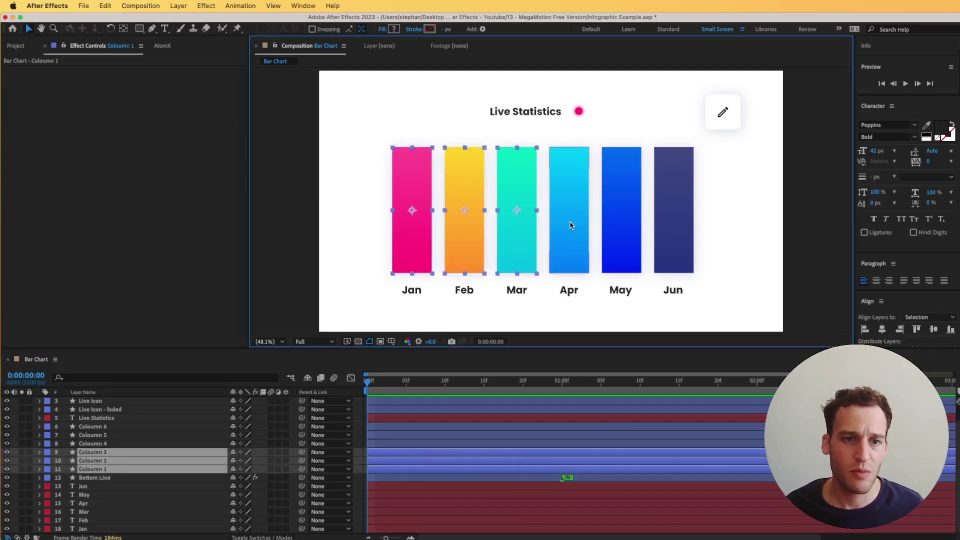
shift+click(570, 223)
shift+click(632, 223)
shift+click(674, 219)
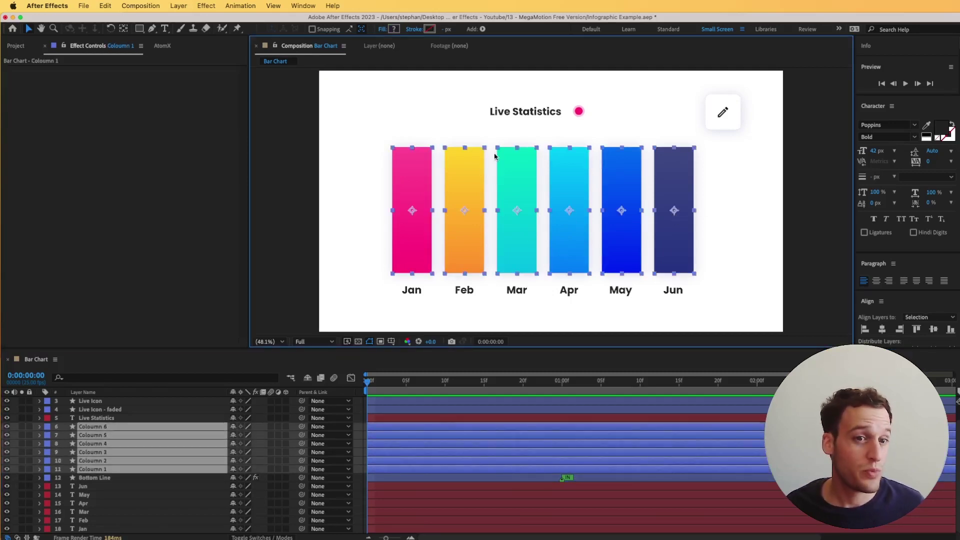
click(156, 46)
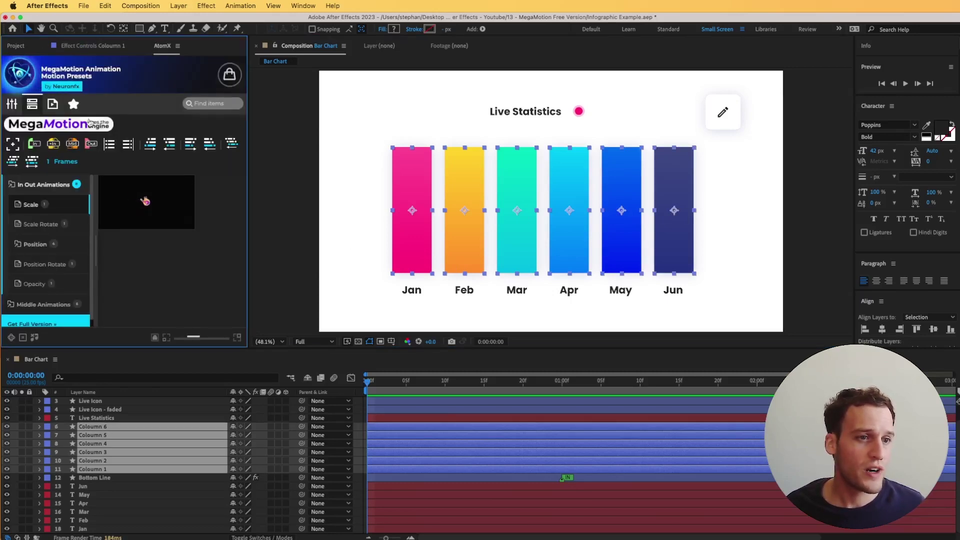
mouse_move(15, 149)
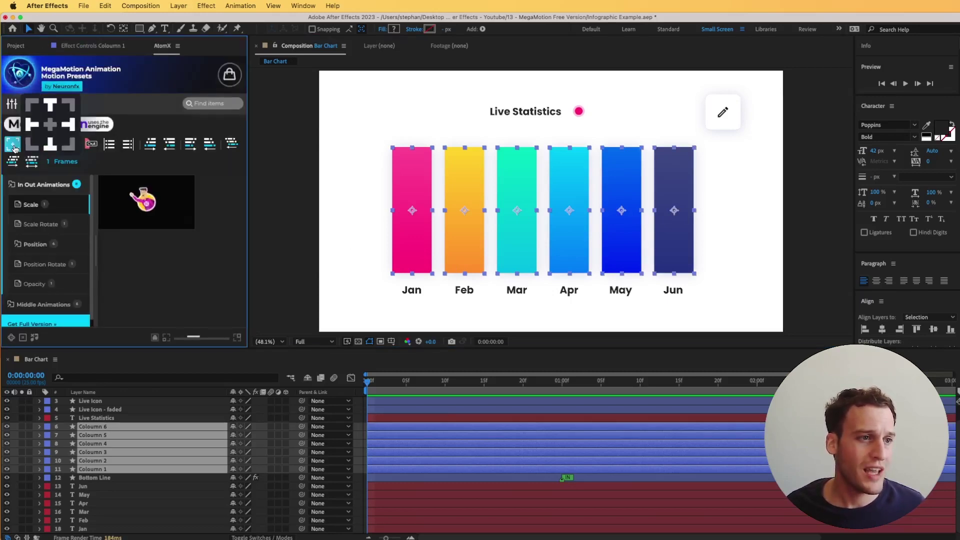
click(52, 147)
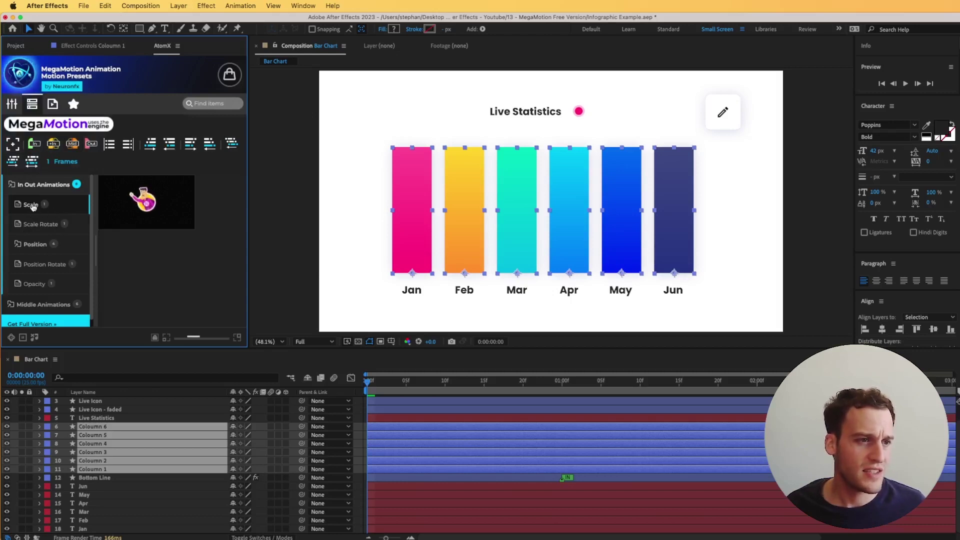
Step: Apply the Scale_Ease preset as an IN animation to the six selected columns and preview the result
click(132, 224)
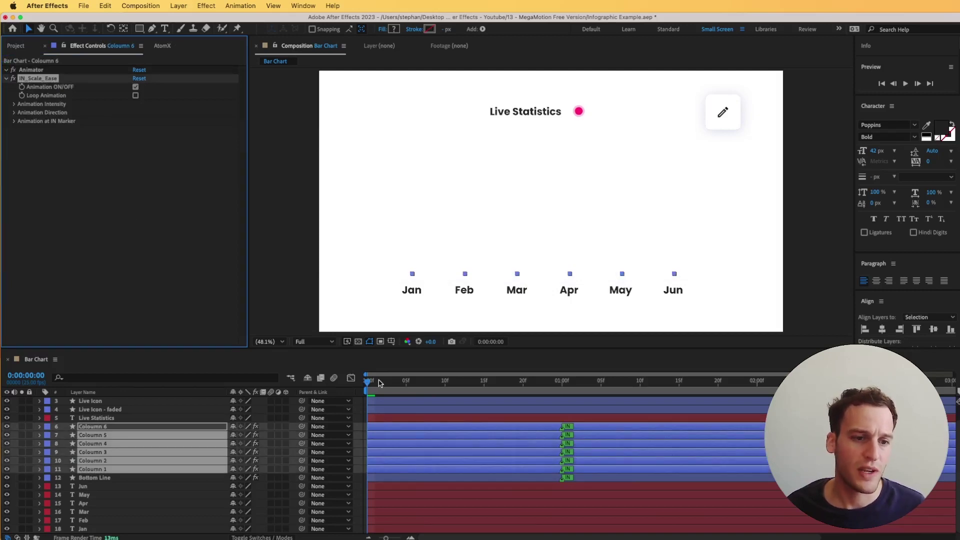
key(space)
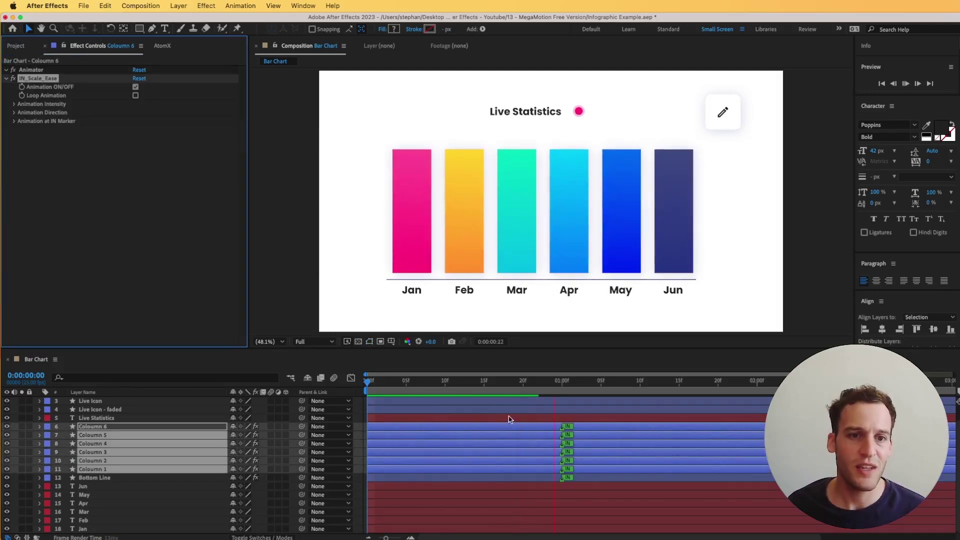
key(space)
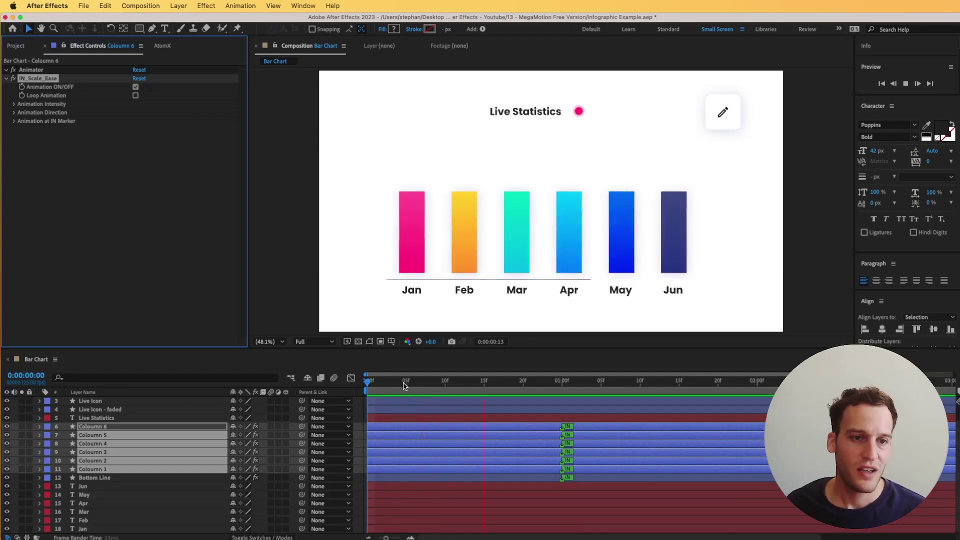
Step: Stagger the layers of columns 2 to 6 in time so each starts two frames after the previous one
click(406, 381)
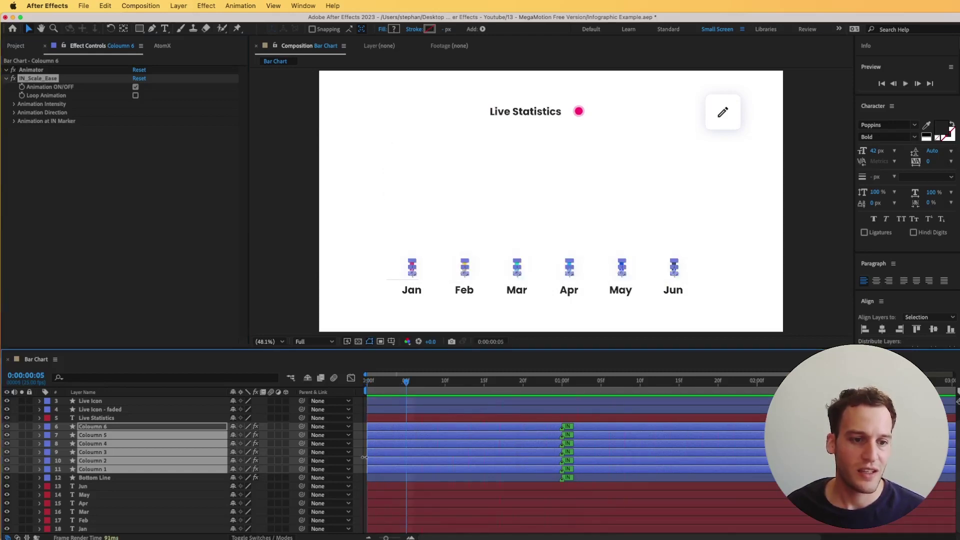
click(364, 457)
drag(378, 460, 439, 445)
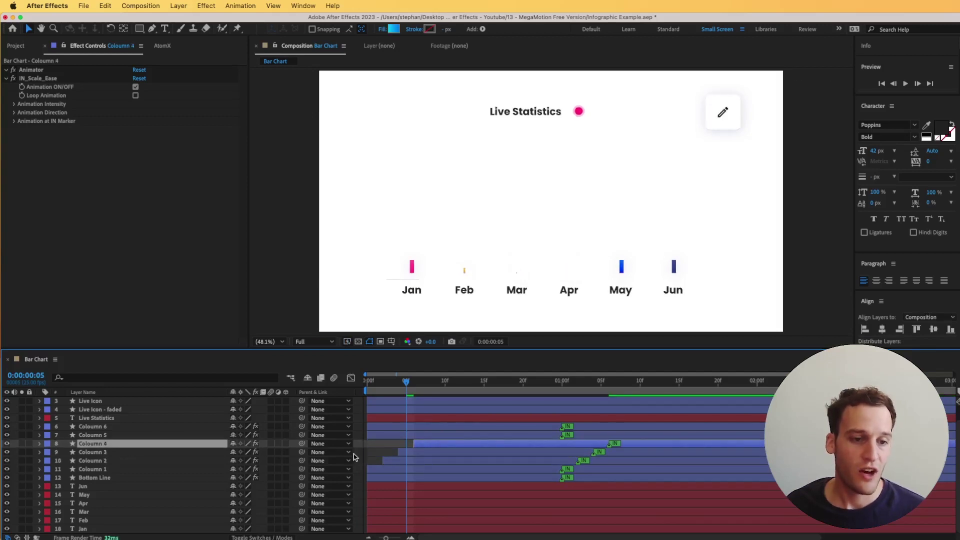
click(161, 46)
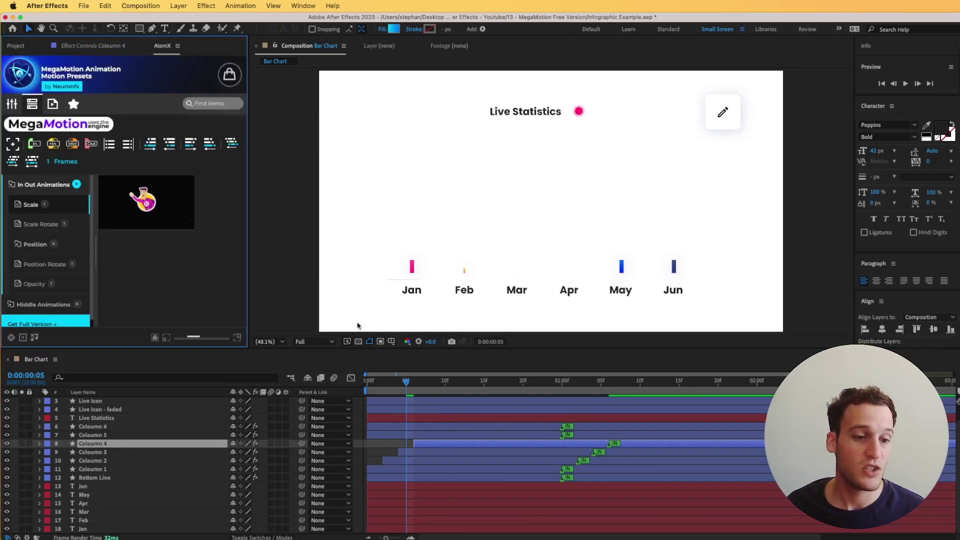
drag(386, 438, 475, 428)
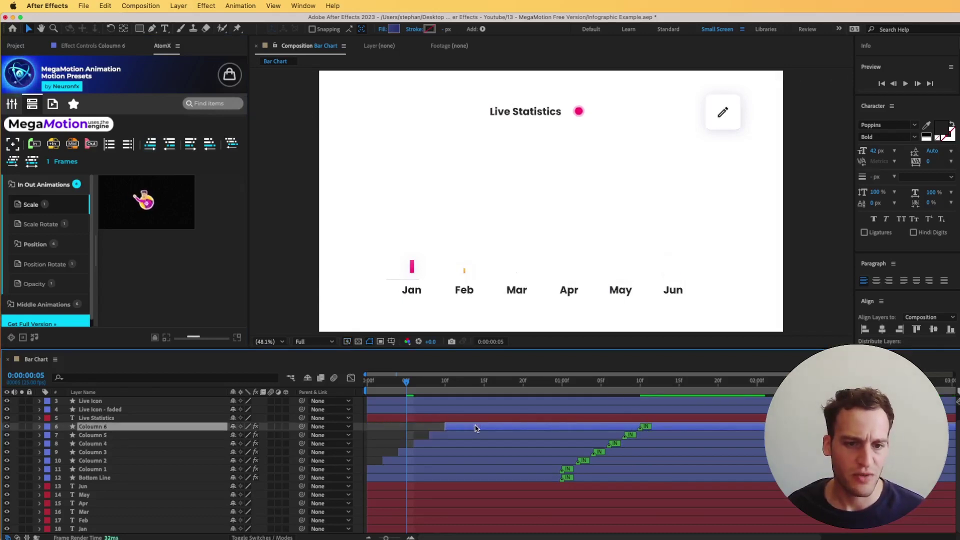
key(space)
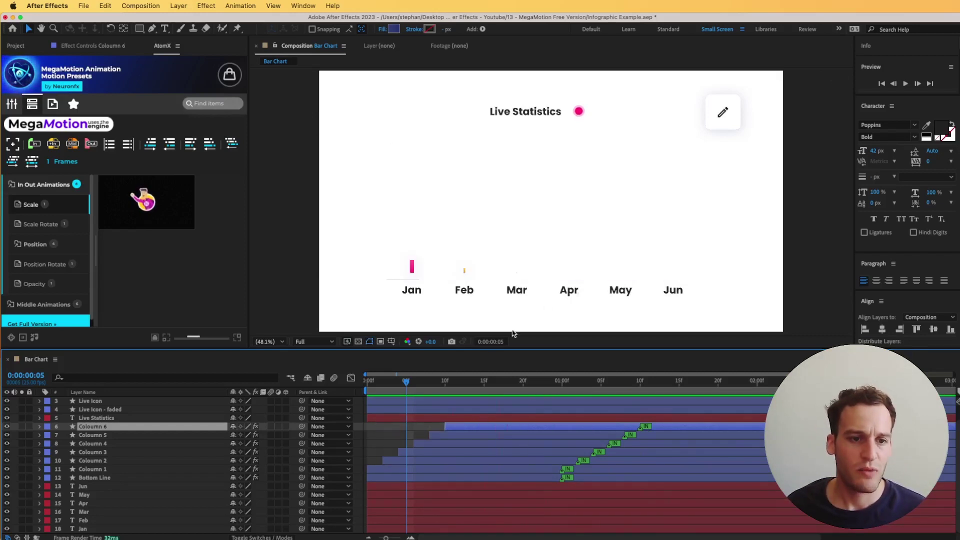
Step: At 0:00:01:18, shorten the Mar column to just over half its height and the Feb column slightly
click(593, 385)
click(702, 382)
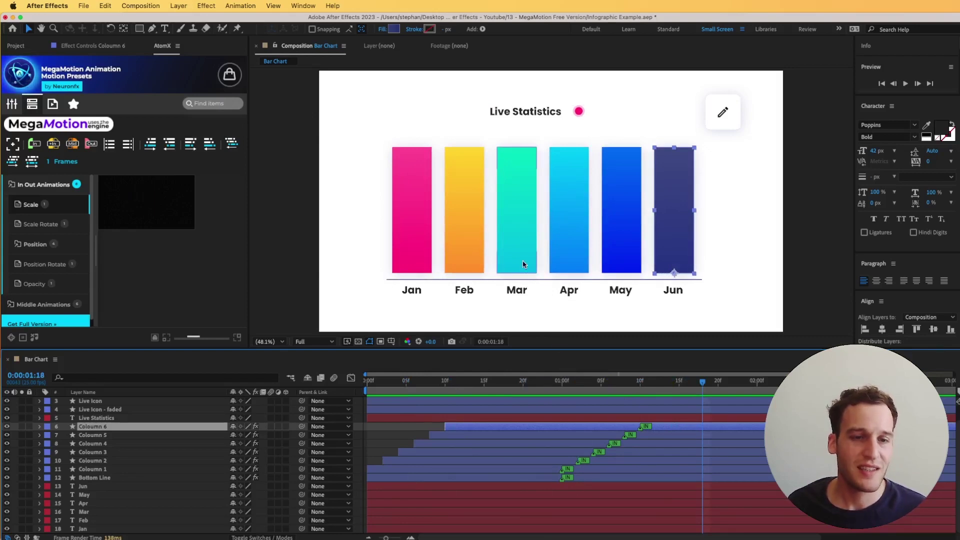
click(526, 203)
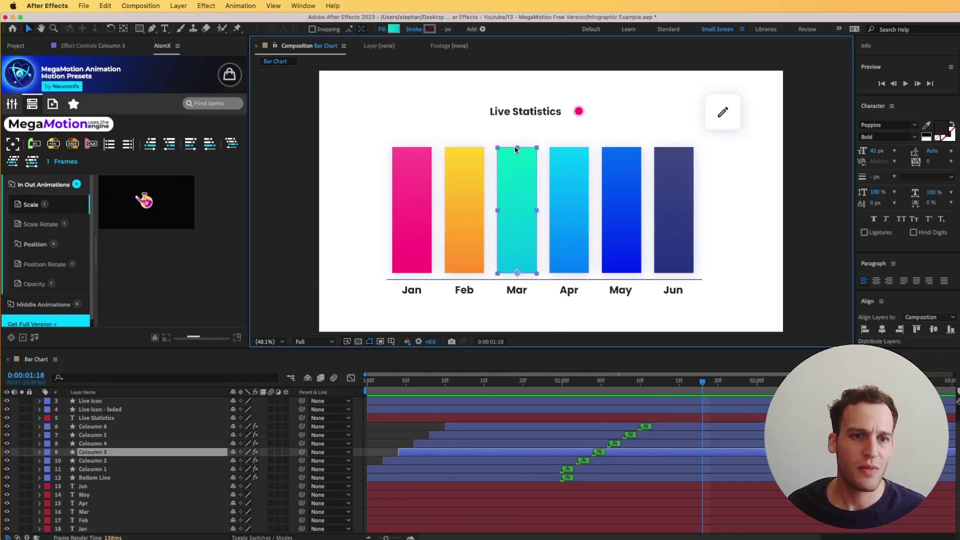
drag(517, 146, 514, 202)
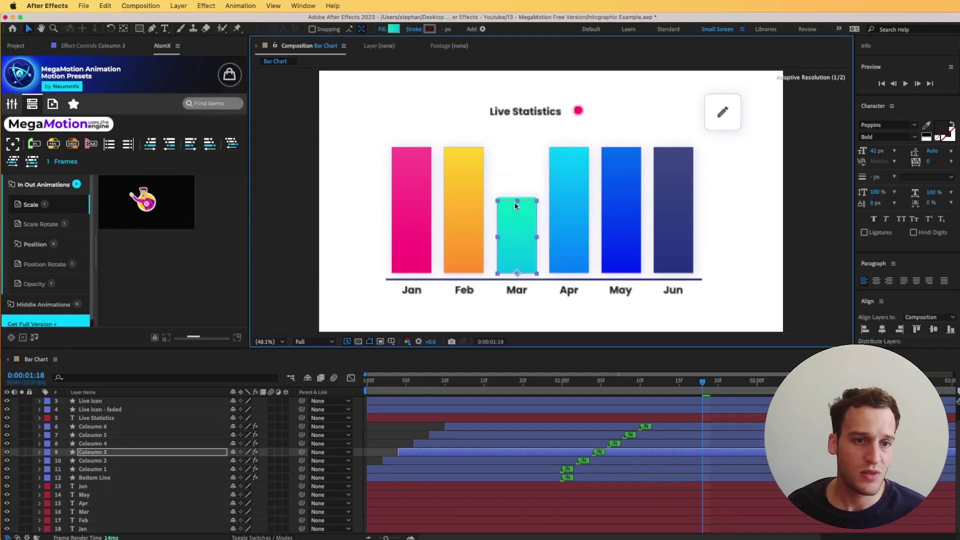
click(453, 171)
drag(468, 148, 465, 166)
Step: Shrink the May column to a short stub, shorten Jun to about two thirds, and make Apr slightly taller
click(614, 151)
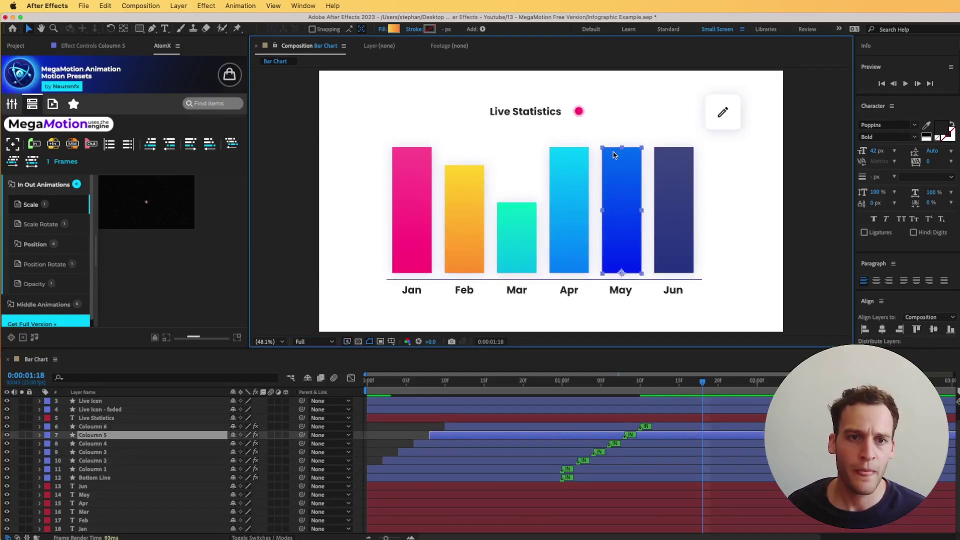
drag(622, 149, 620, 254)
click(662, 178)
drag(674, 159, 676, 192)
click(558, 176)
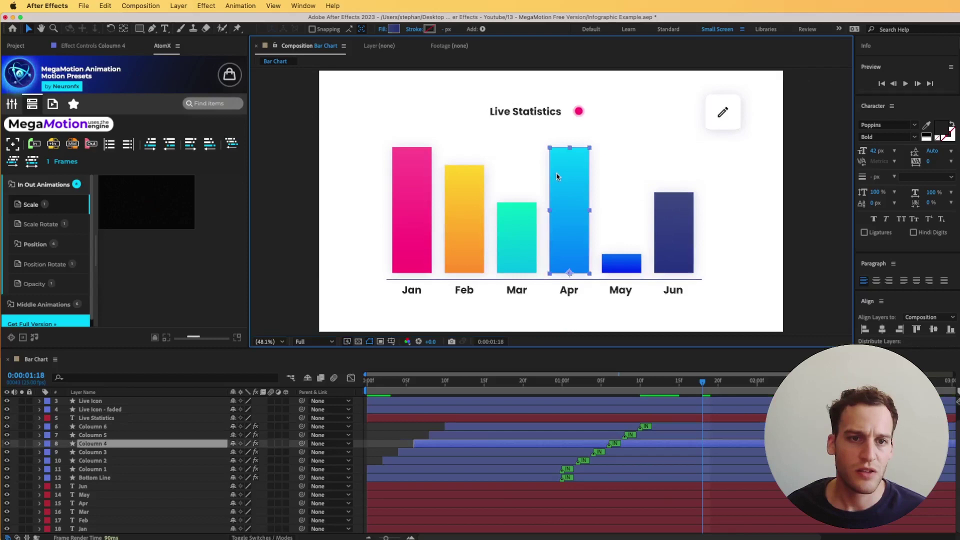
drag(570, 148, 570, 136)
click(549, 328)
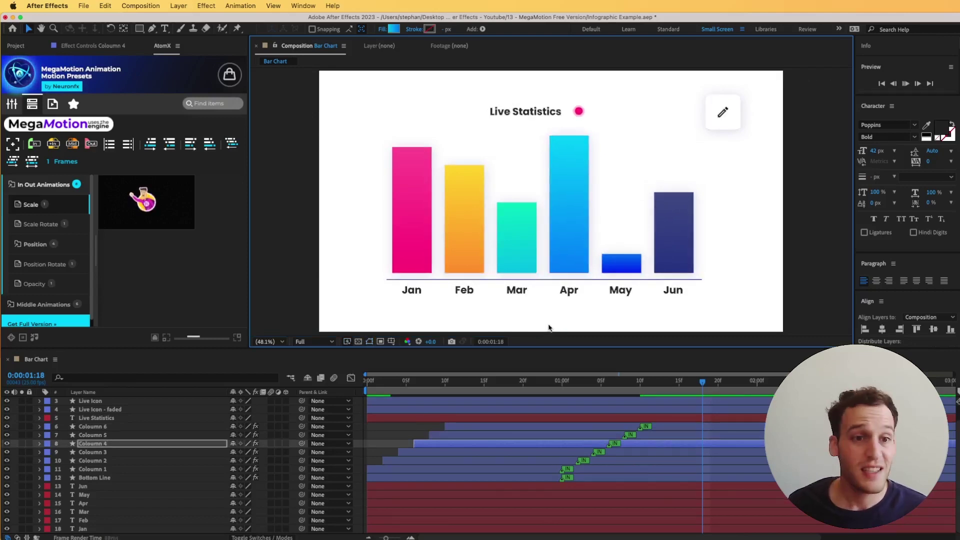
Step: Preview the staggered column animation and park the playhead at 0:00:01:00
key(space)
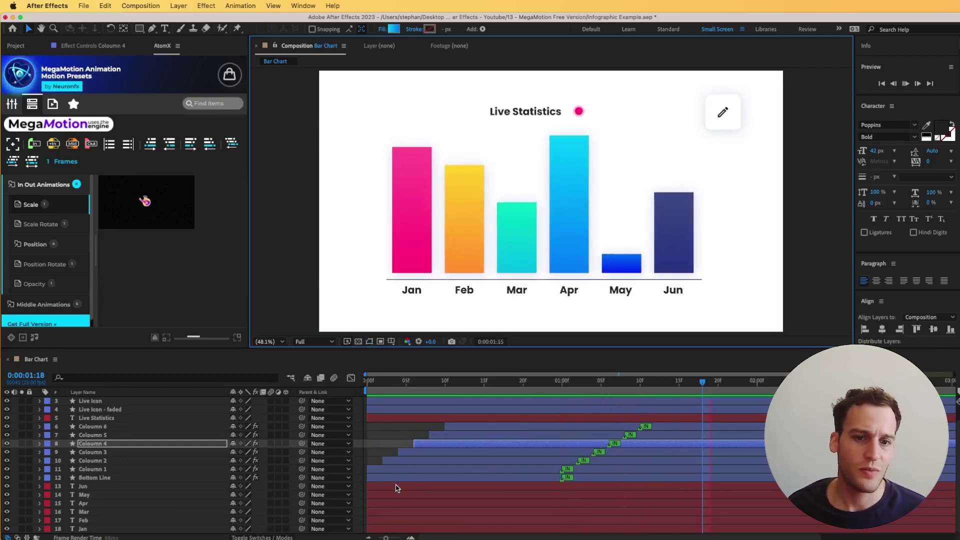
key(space)
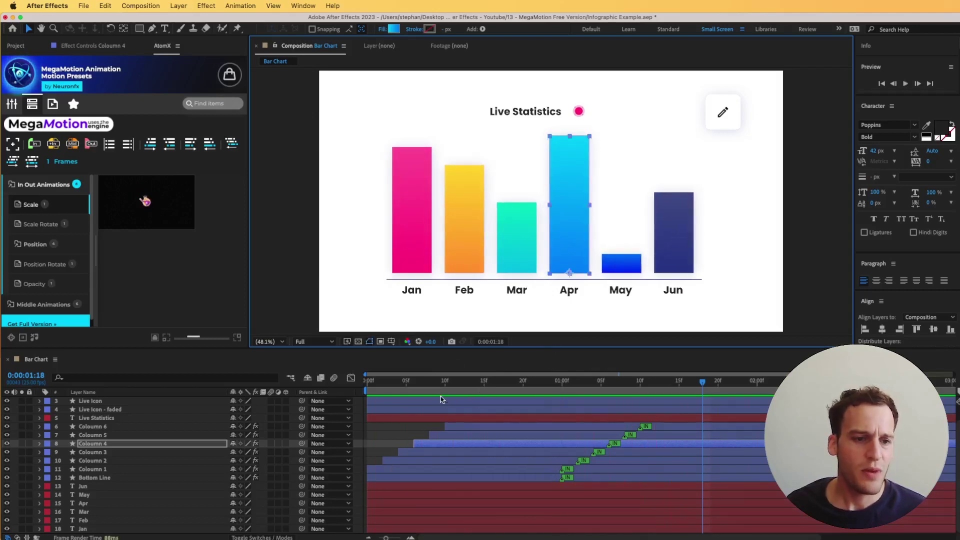
click(428, 389)
key(space)
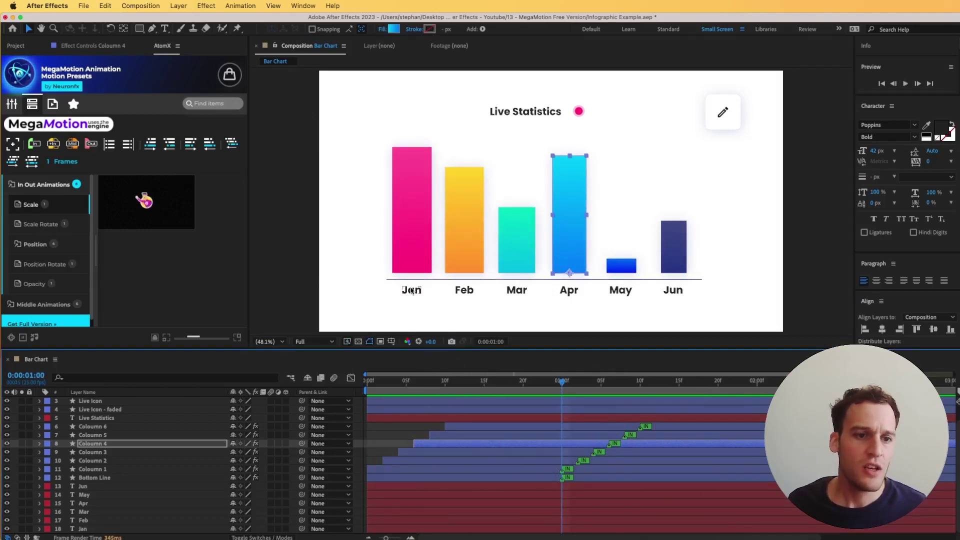
Step: Apply the bottom Position In animation preset to all six month labels, Jan to Jun, and preview it
click(411, 290)
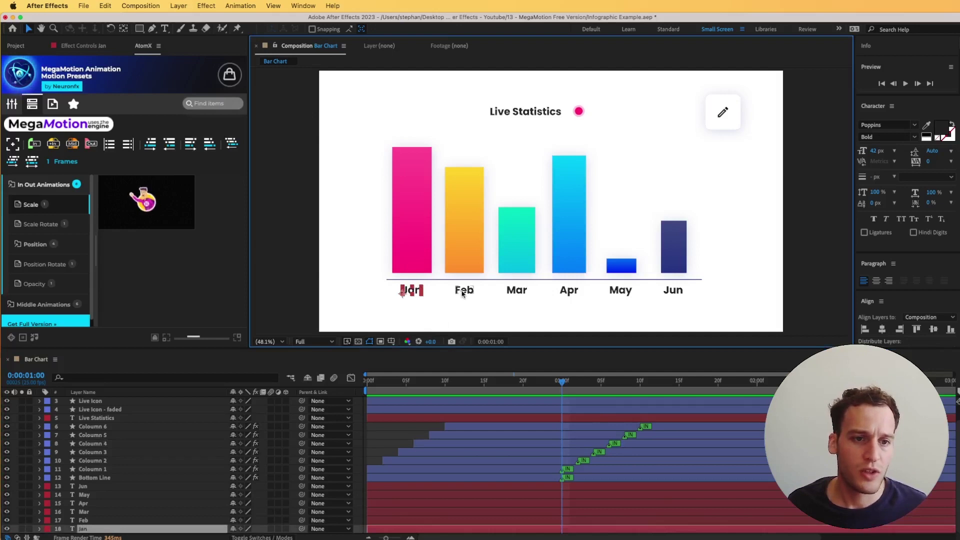
shift+click(462, 292)
shift+click(515, 291)
shift+click(567, 291)
shift+click(620, 291)
shift+click(673, 291)
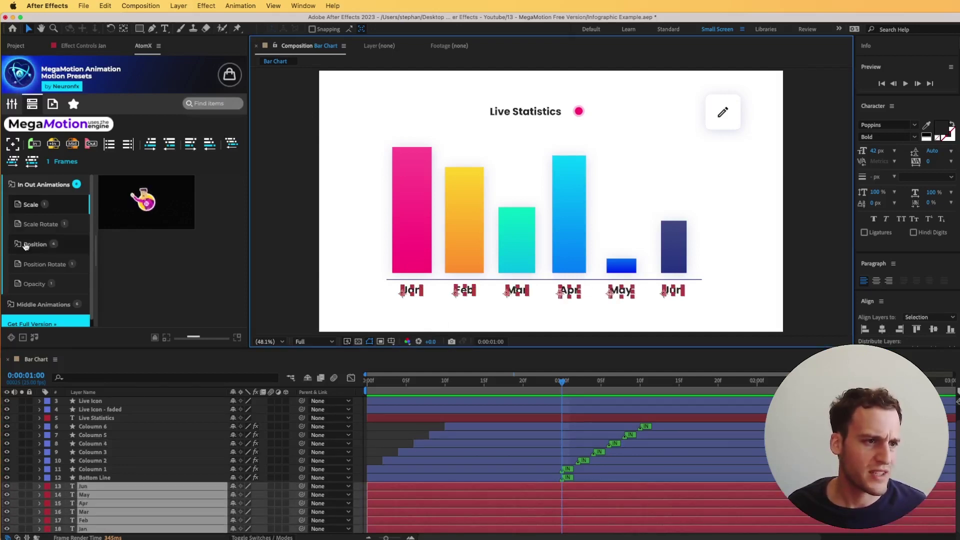
click(28, 244)
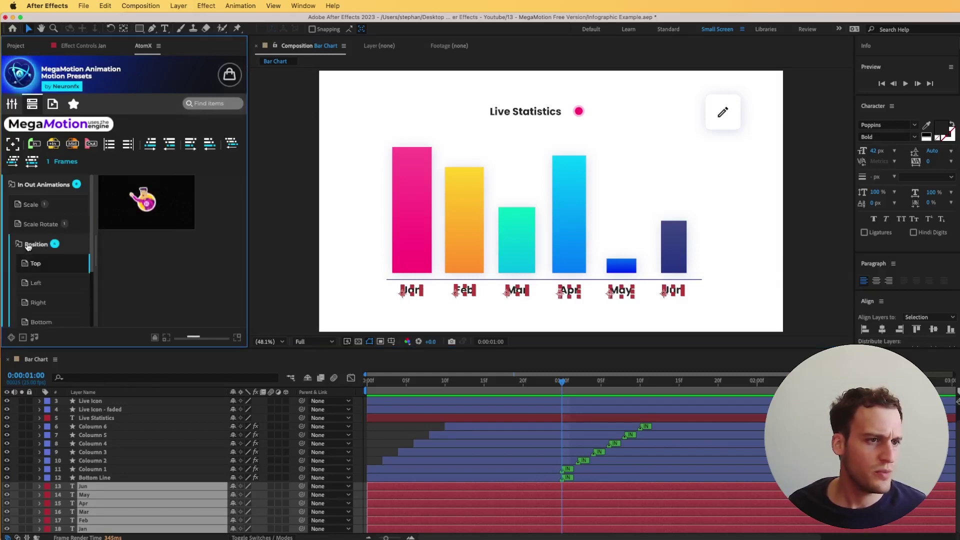
click(40, 321)
mouse_move(143, 197)
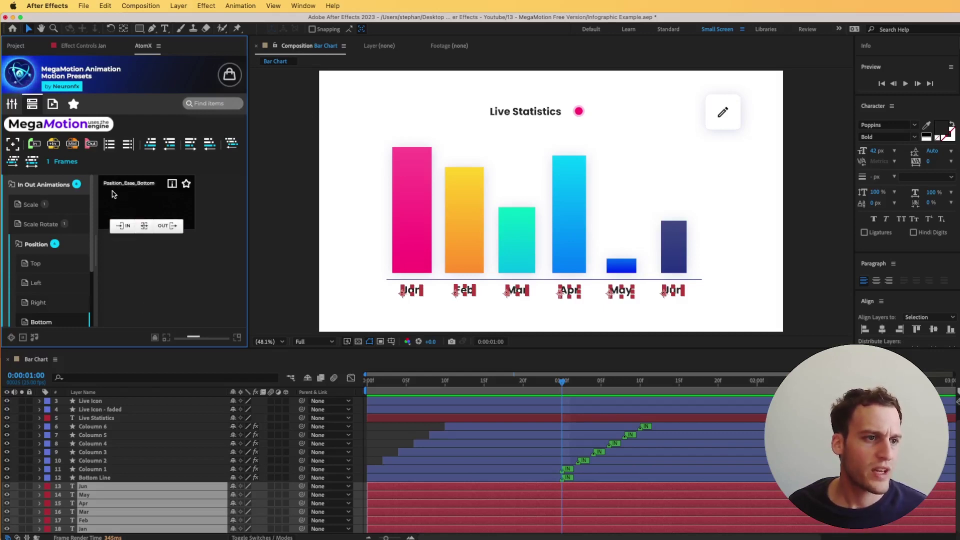
click(124, 227)
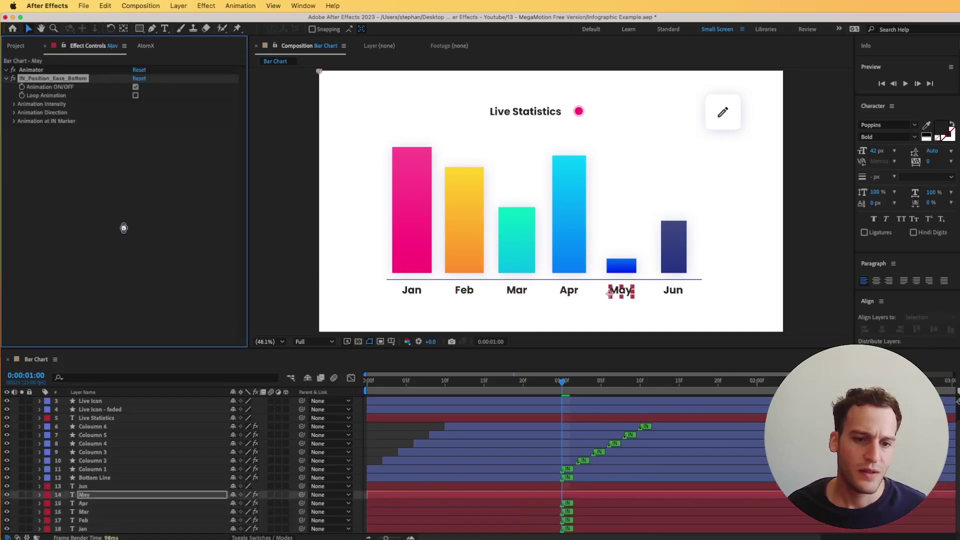
key(space)
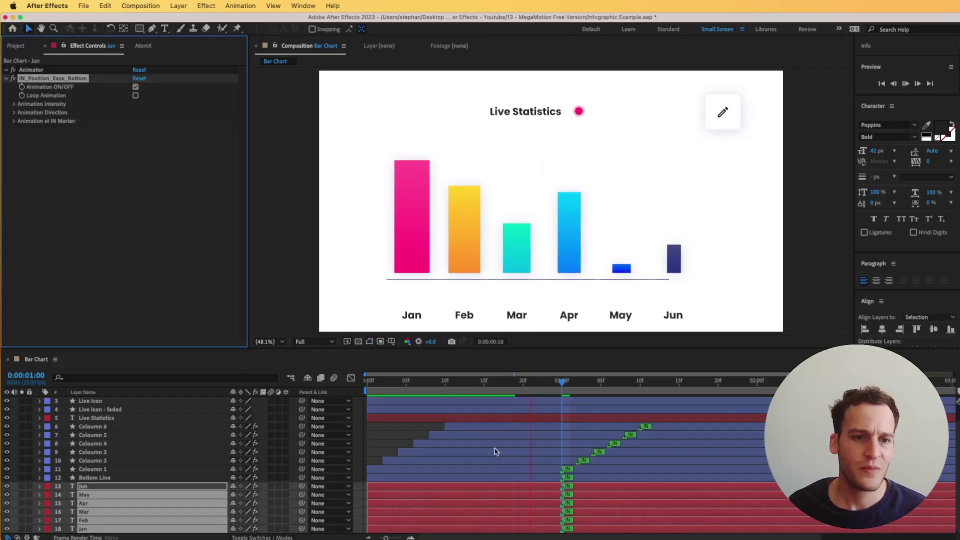
key(space)
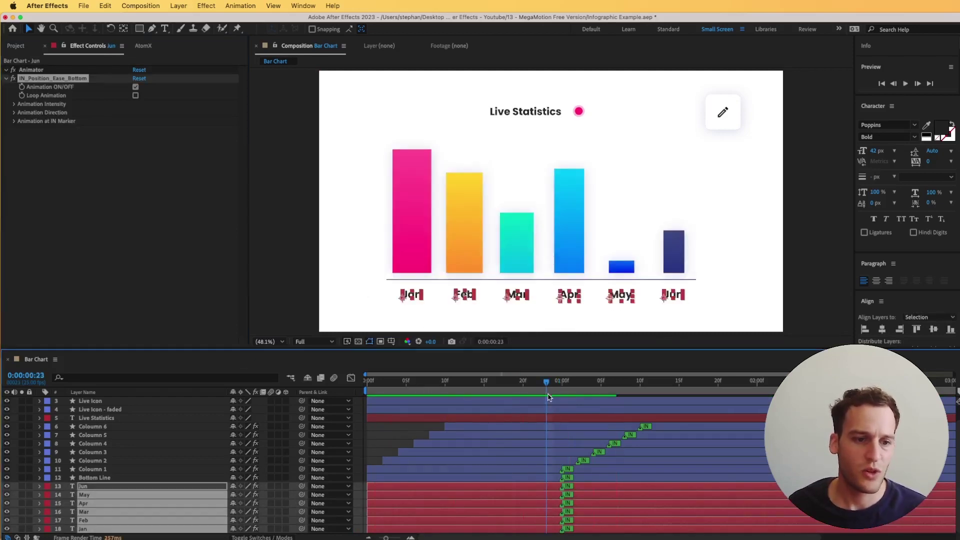
Step: Stagger the Feb to Jun label layers so each starts one frame after the previous one, and preview the result
click(383, 461)
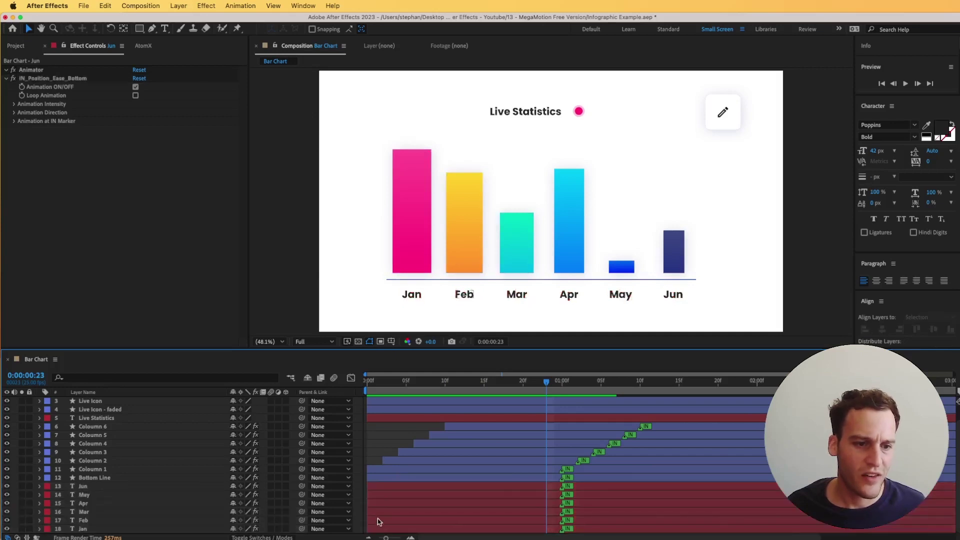
click(378, 520)
shift+click(376, 487)
drag(376, 506, 383, 508)
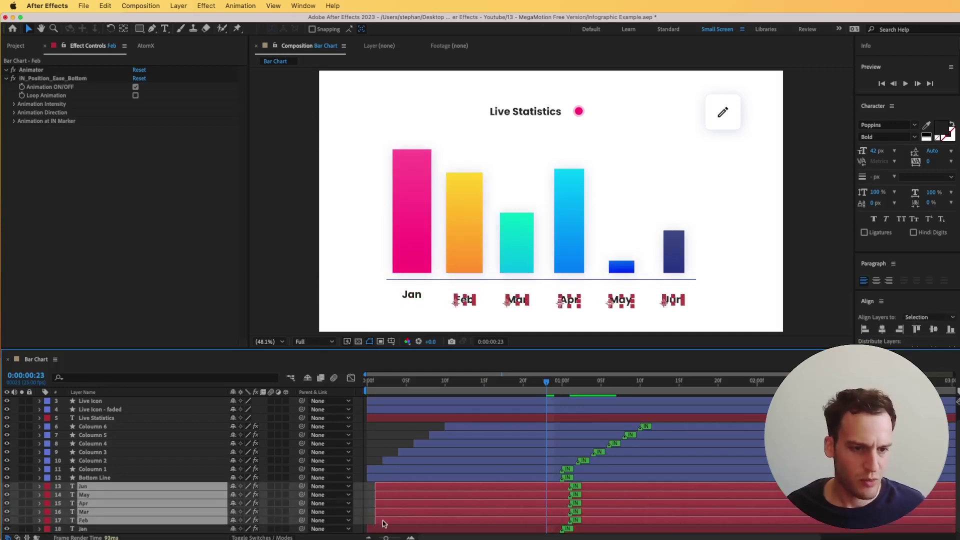
super+click(385, 520)
drag(385, 515, 401, 499)
super+click(392, 512)
super+click(395, 503)
drag(405, 491, 409, 491)
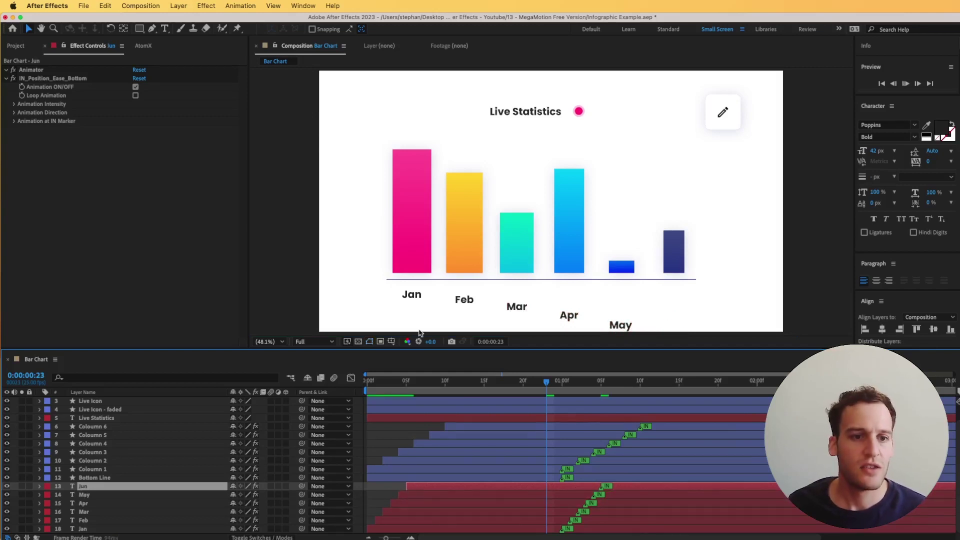
key(space)
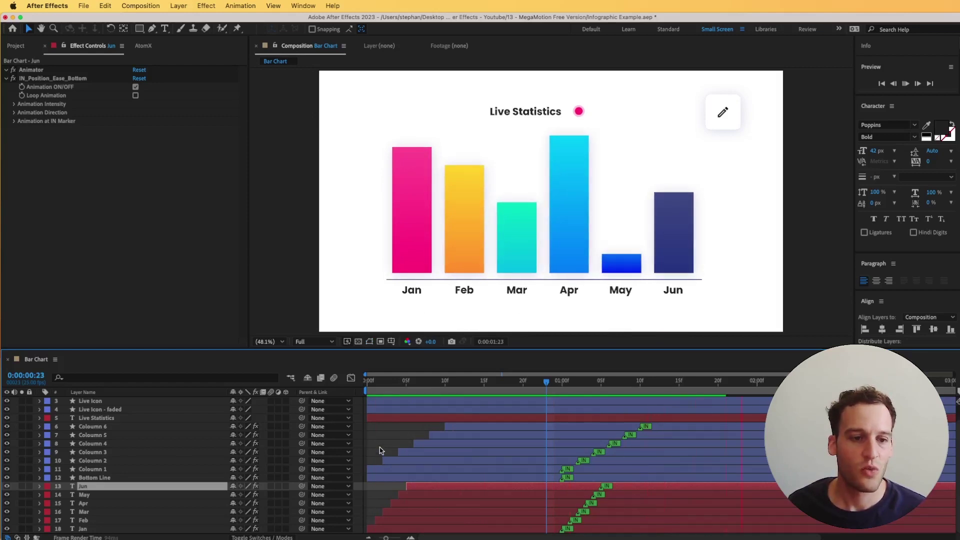
key(space)
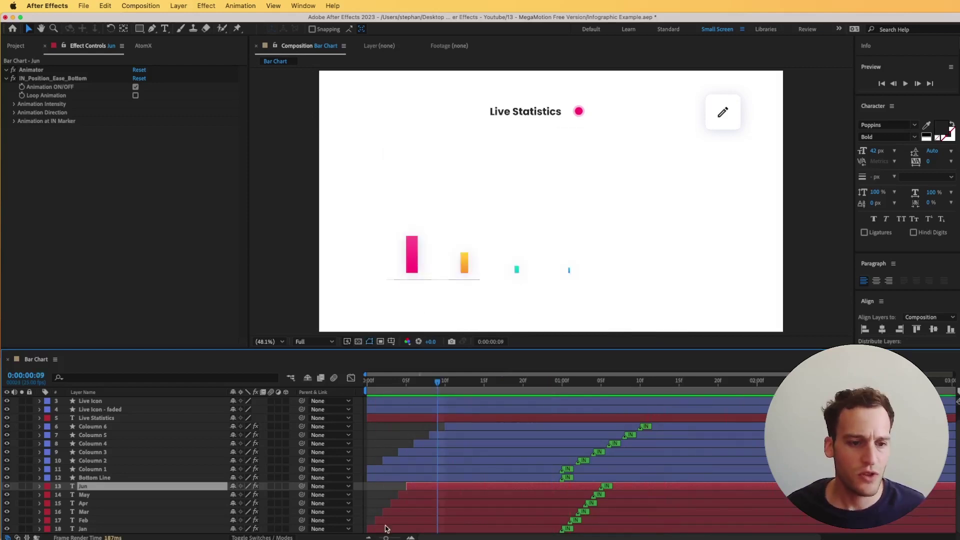
Step: Add the Opacity In animation preset to all six month labels and preview the combined rise and fade
shift+click(386, 529)
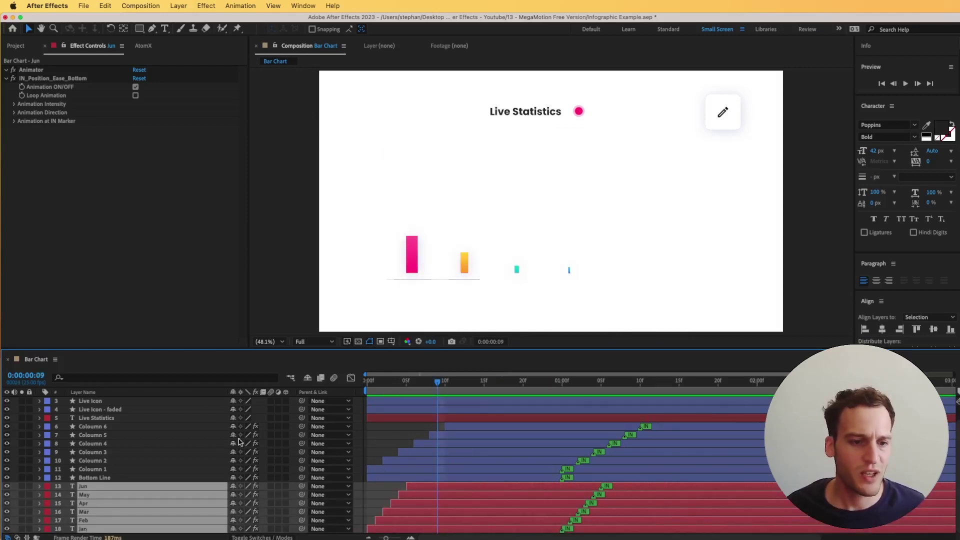
click(141, 47)
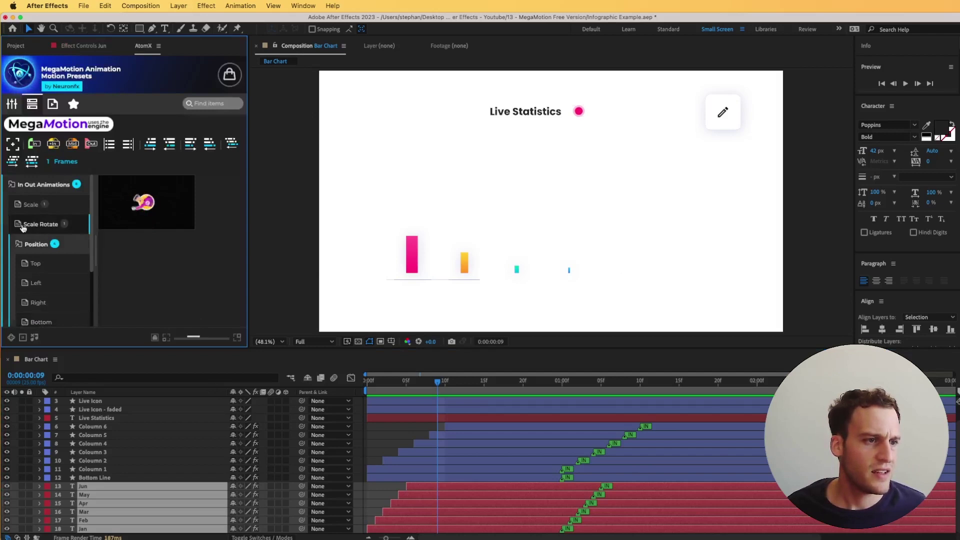
click(21, 244)
mouse_move(31, 287)
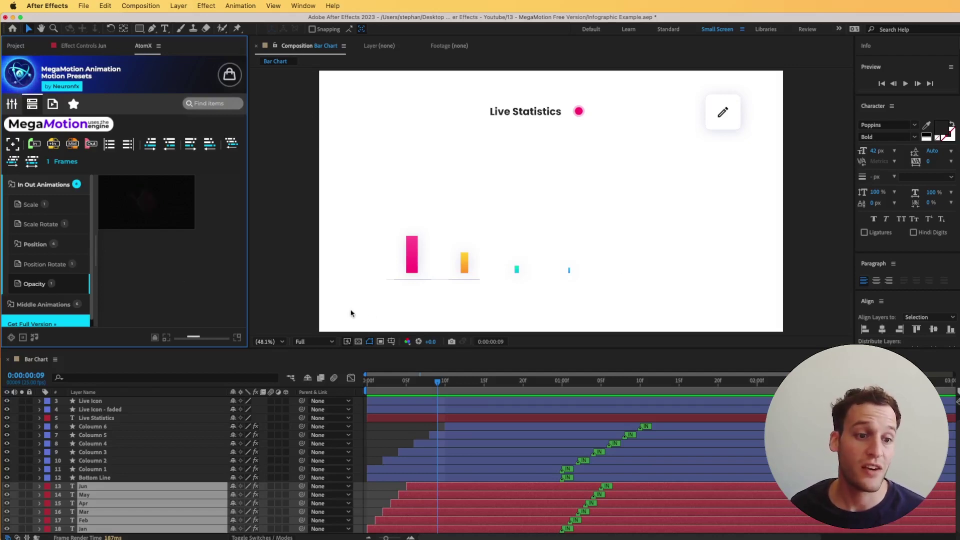
click(452, 383)
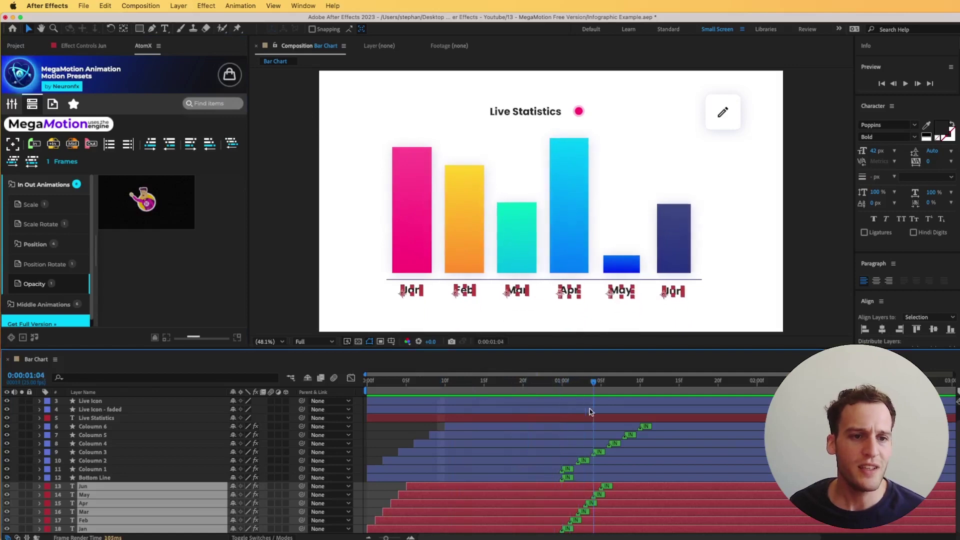
drag(447, 418, 578, 445)
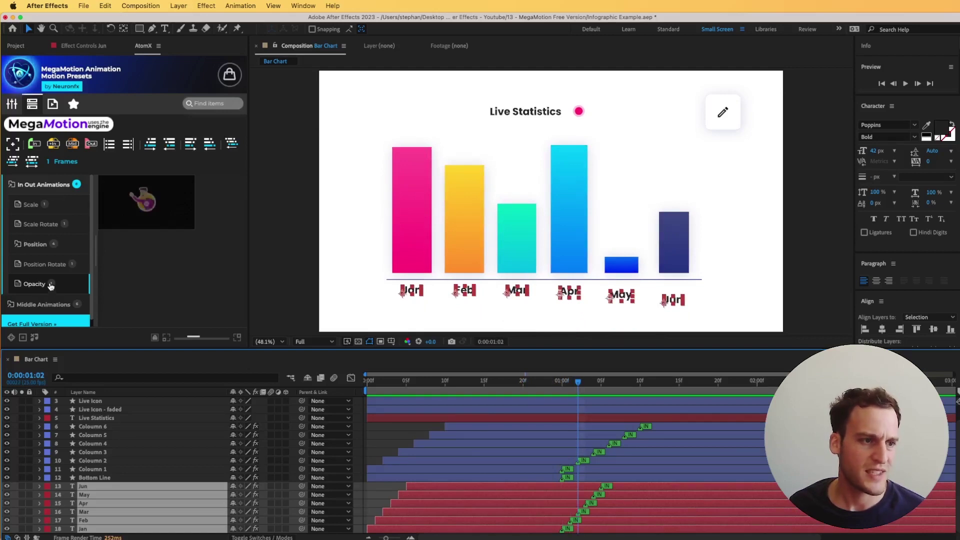
click(127, 223)
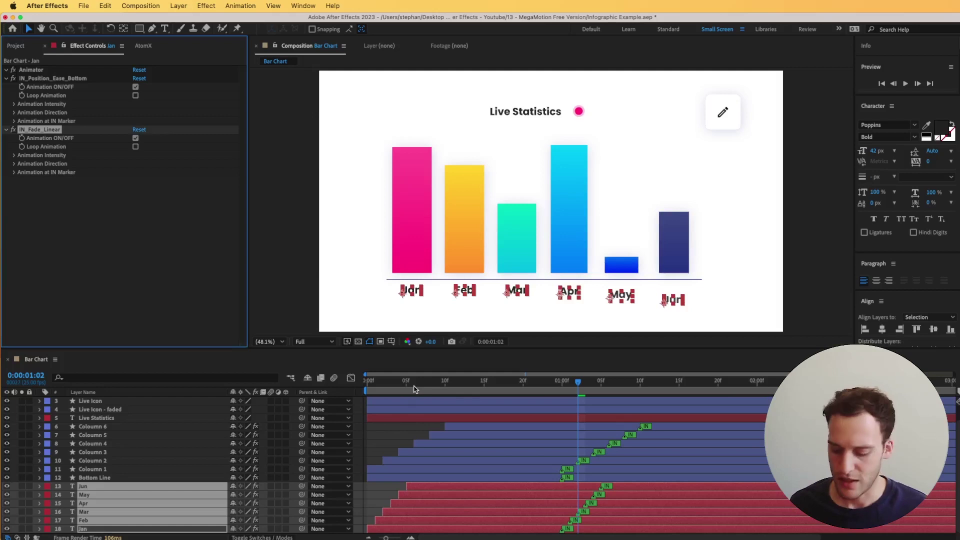
drag(396, 384, 547, 383)
scroll(529, 314, down, 3)
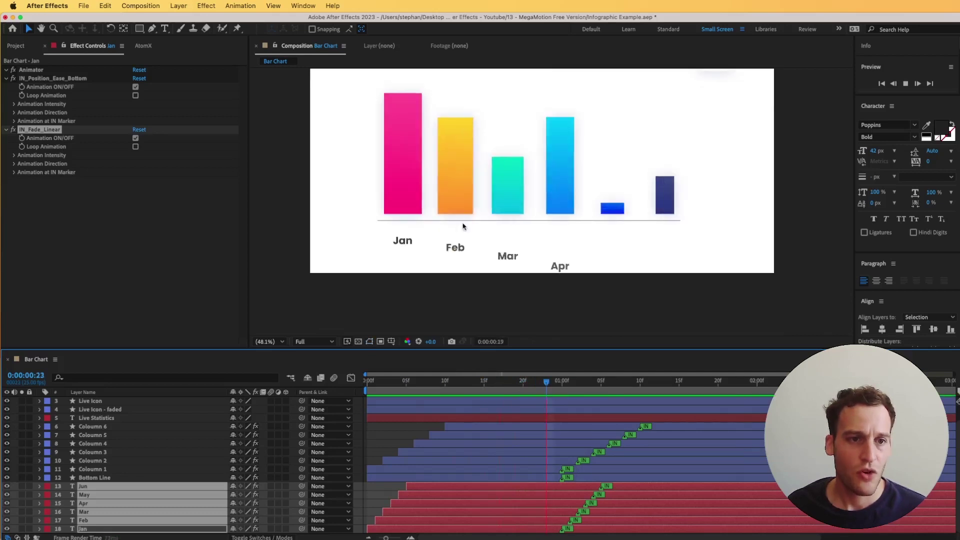
Step: Set the Animation Intensity of the Jan label's IN_Position_Ease_Bottom effect to 2% and preview the change
click(446, 382)
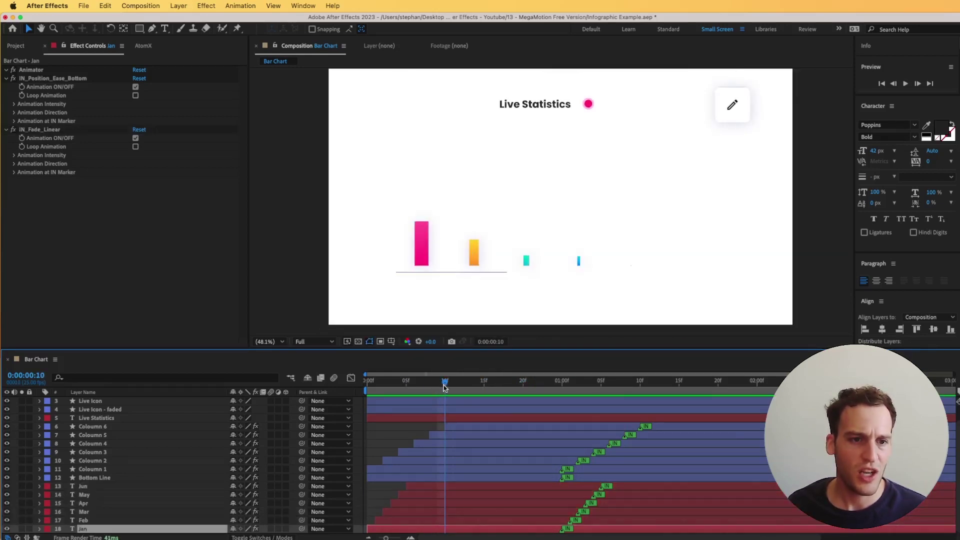
drag(444, 388, 546, 398)
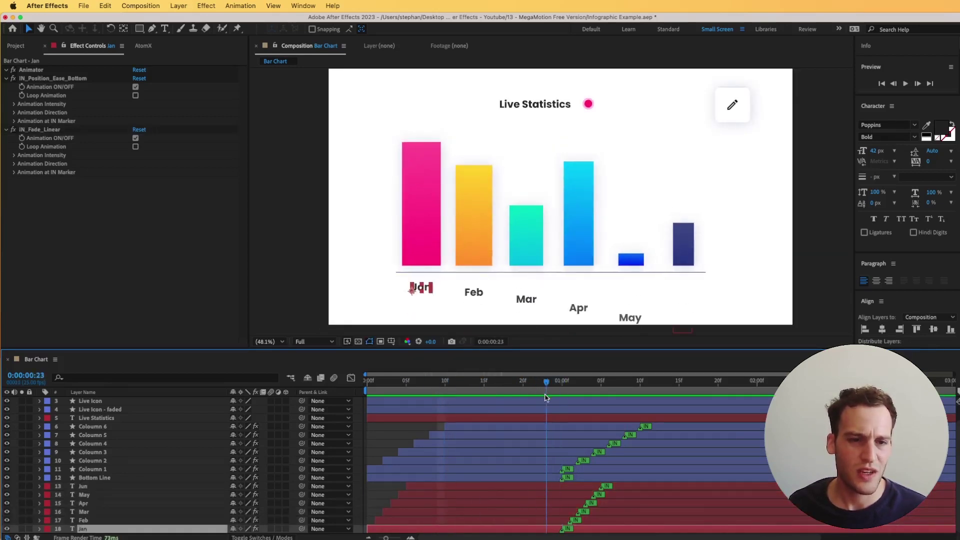
scroll(513, 314, down, 5)
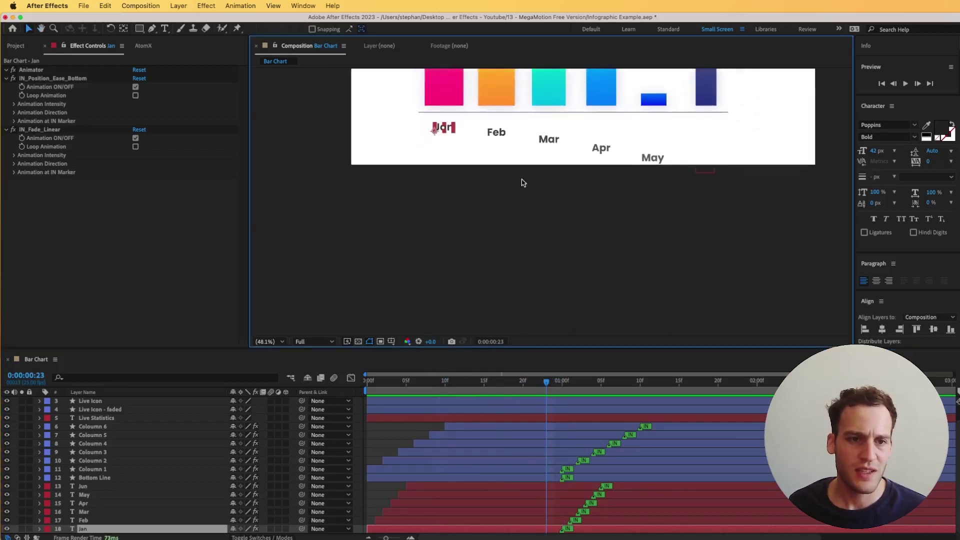
drag(513, 388, 437, 388)
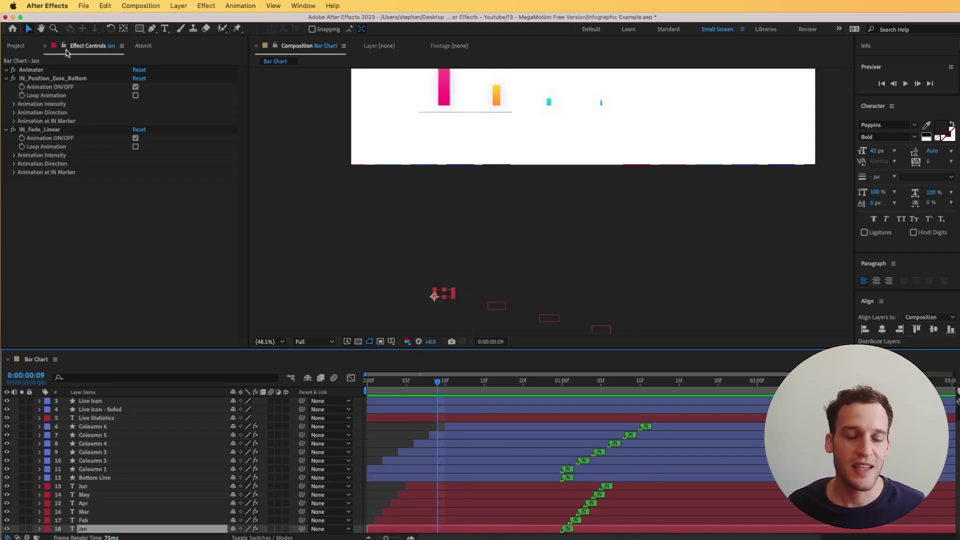
click(39, 71)
click(43, 79)
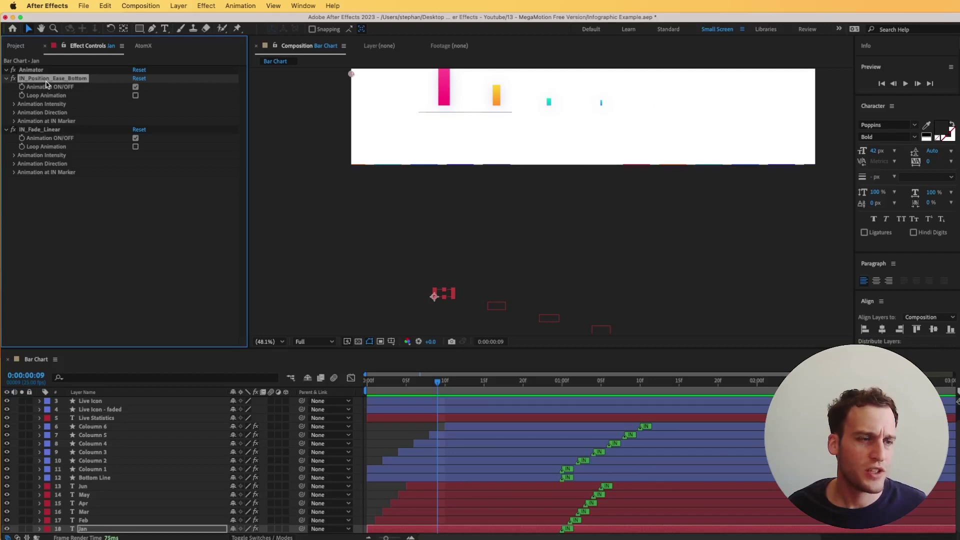
click(14, 104)
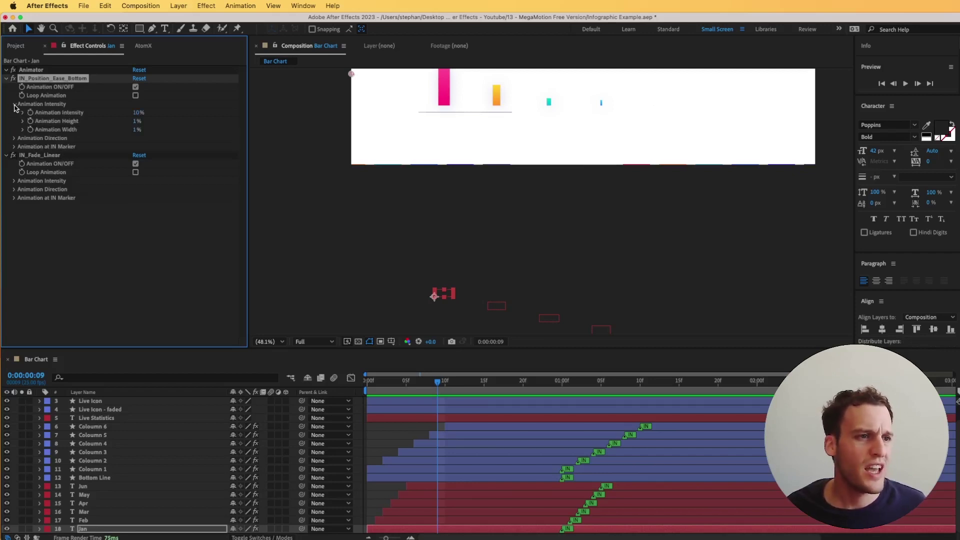
click(139, 112)
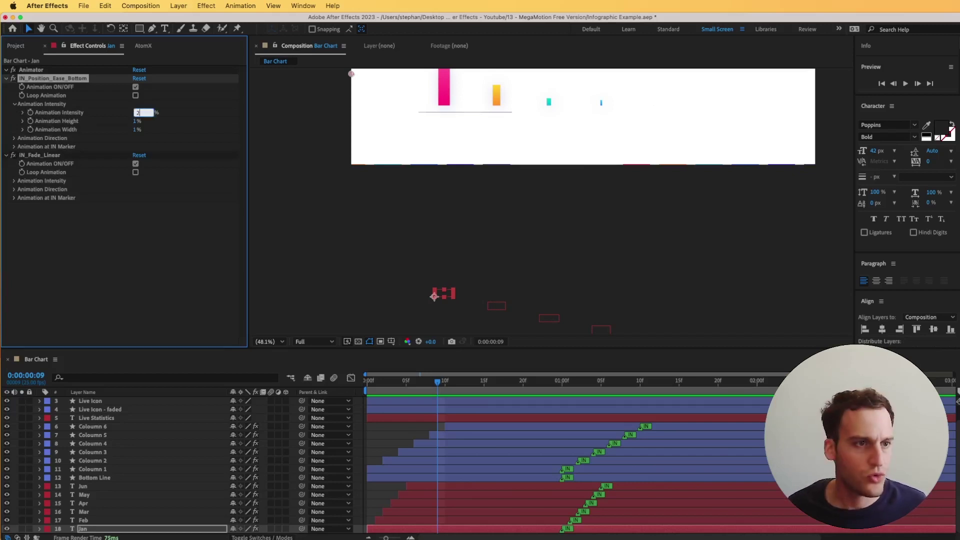
text(2)
key(Return)
key(Home)
key(space)
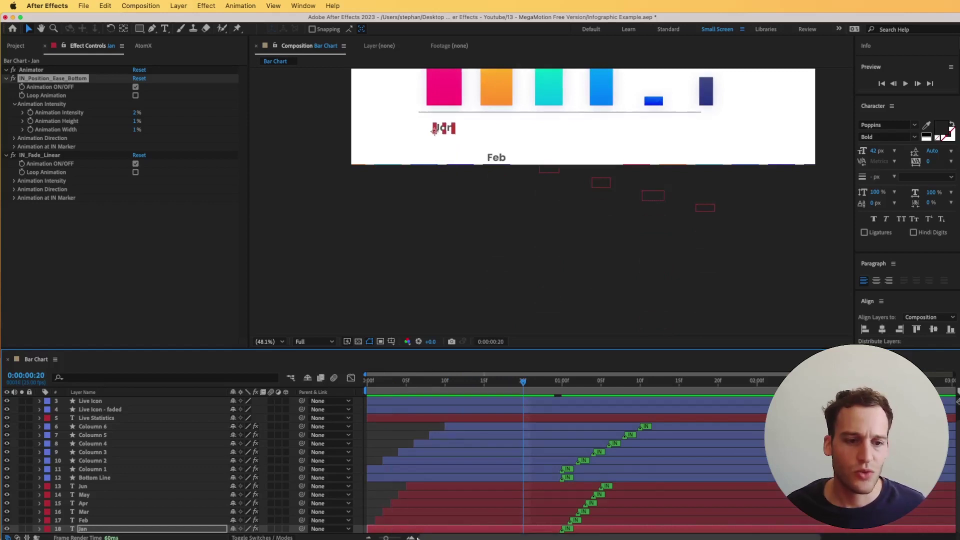
Step: Copy the Jan label's adjusted IN_Position_Ease_Bottom effect and paste it onto the Feb, Mar, Apr, May and Jun label layers
click(41, 80)
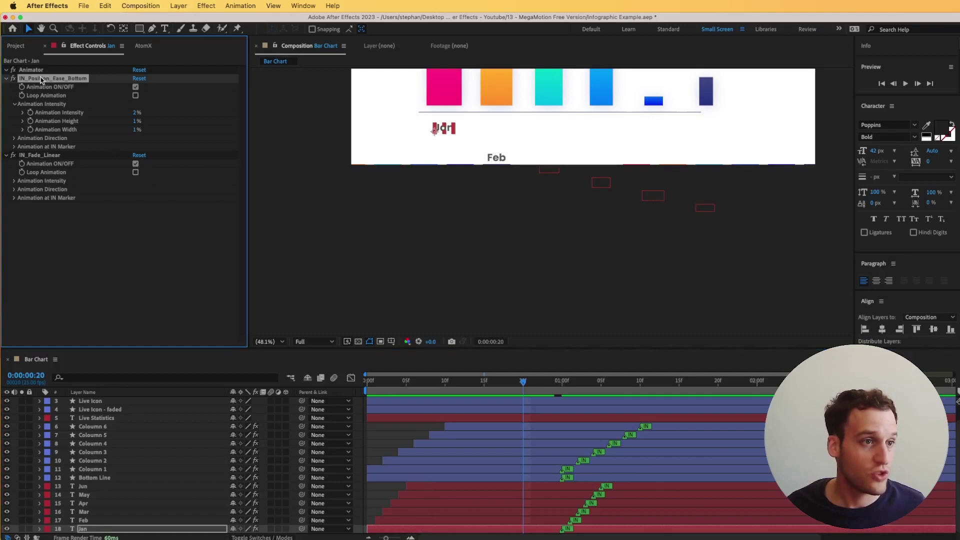
click(385, 521)
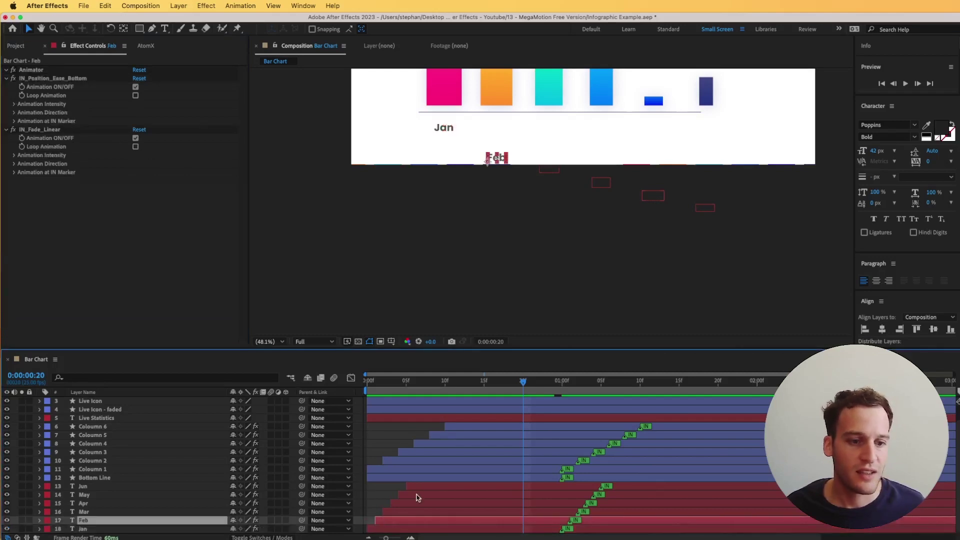
shift+click(414, 490)
click(31, 80)
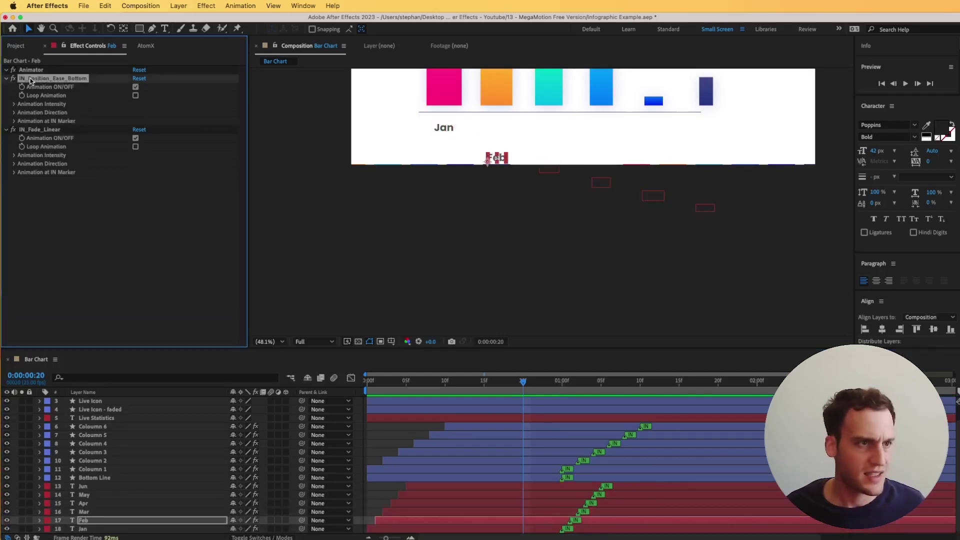
click(389, 512)
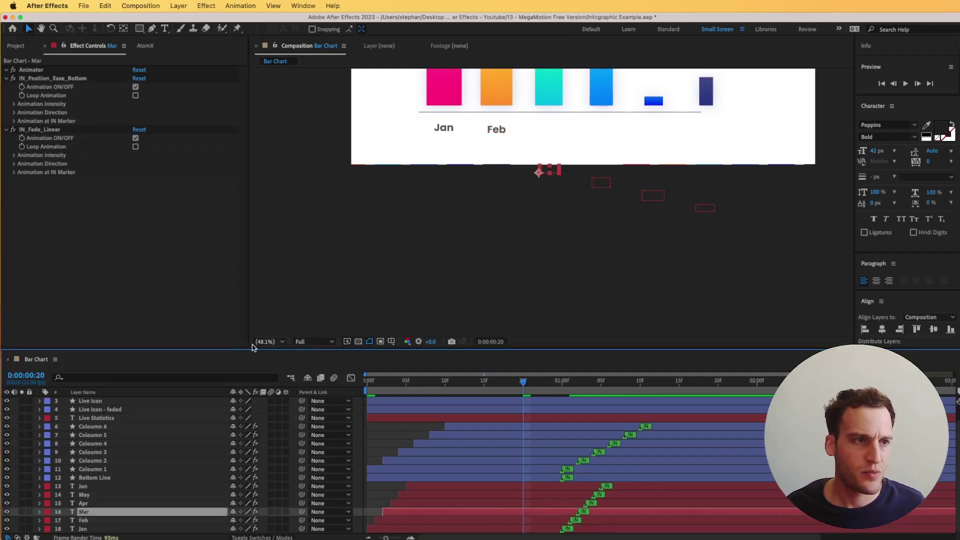
click(53, 80)
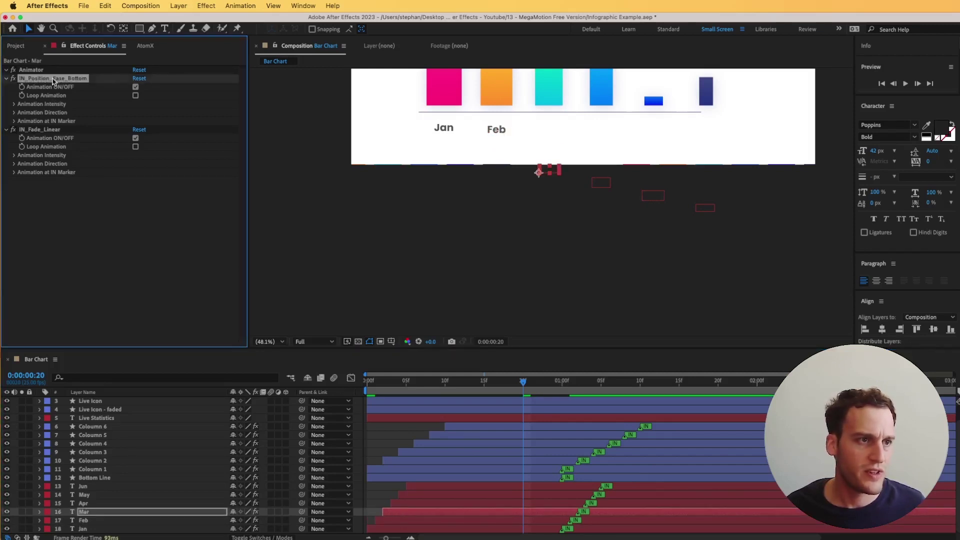
click(395, 506)
click(90, 80)
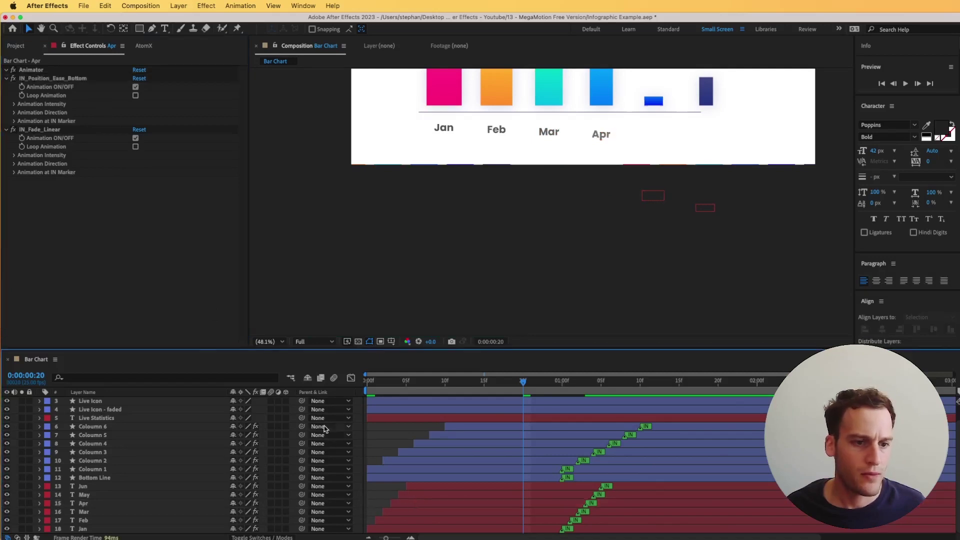
click(403, 498)
click(29, 80)
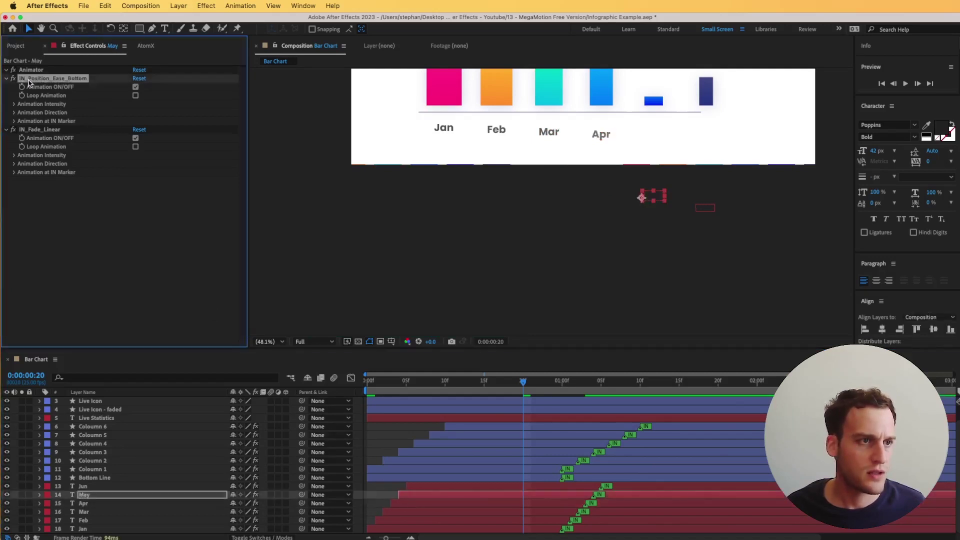
click(412, 487)
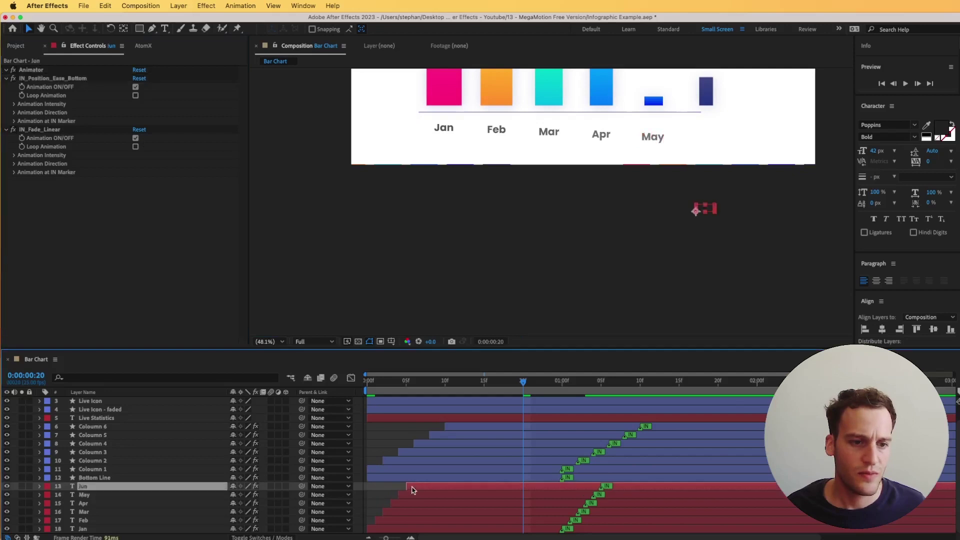
click(80, 78)
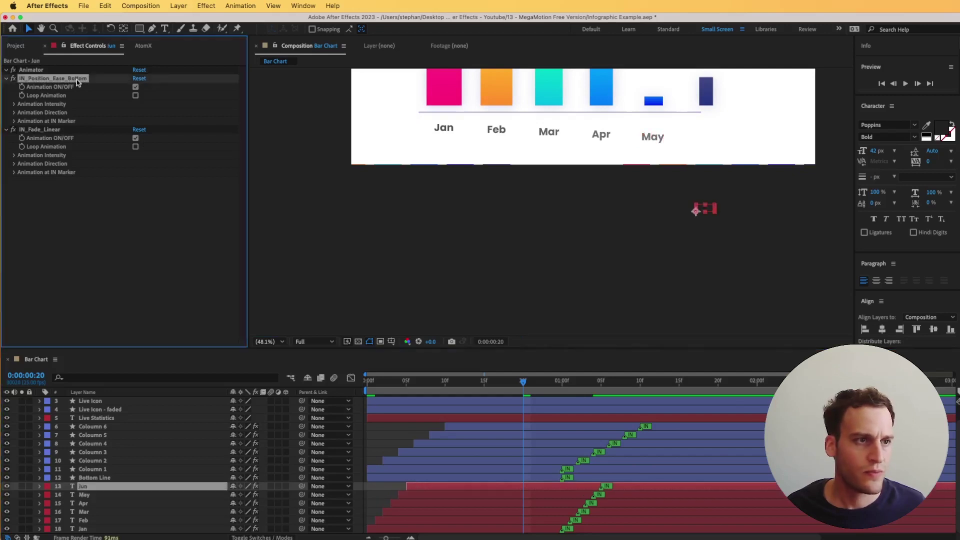
Step: Inspect the preset copy and paste options for the Jun to Mar labels and preview the chart animation
click(146, 49)
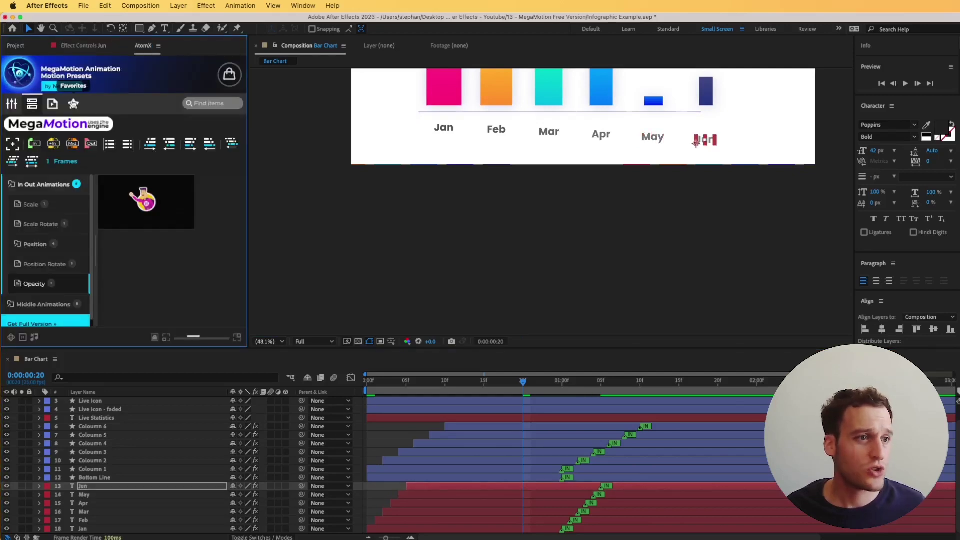
click(11, 106)
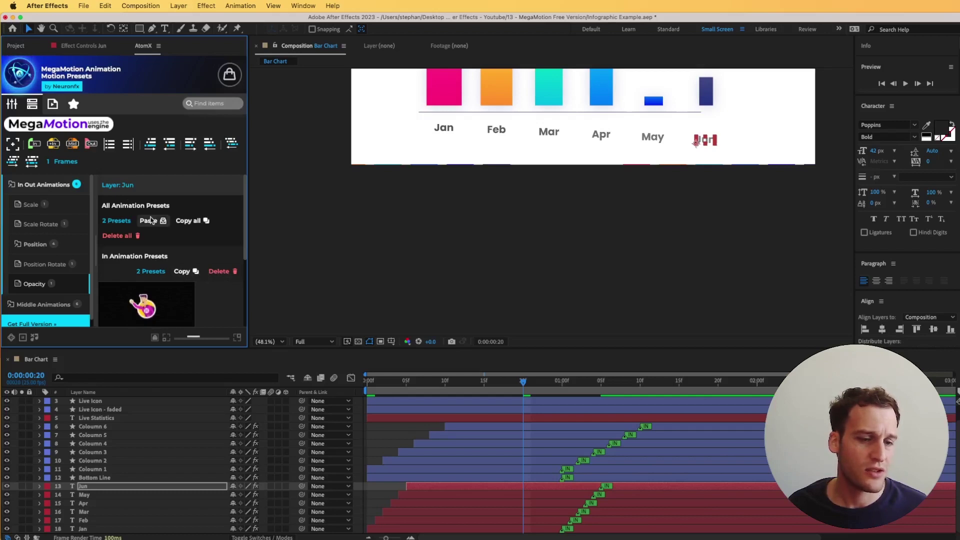
shift+click(432, 513)
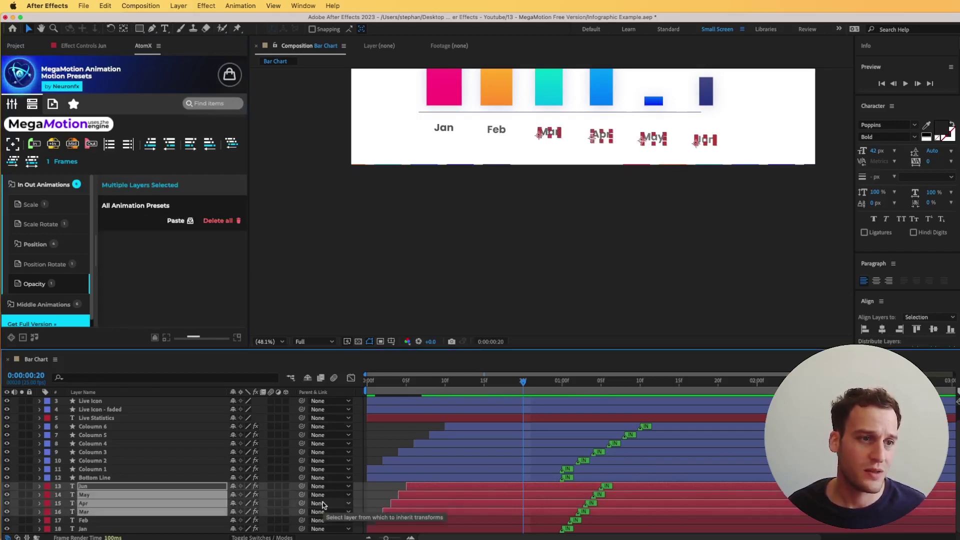
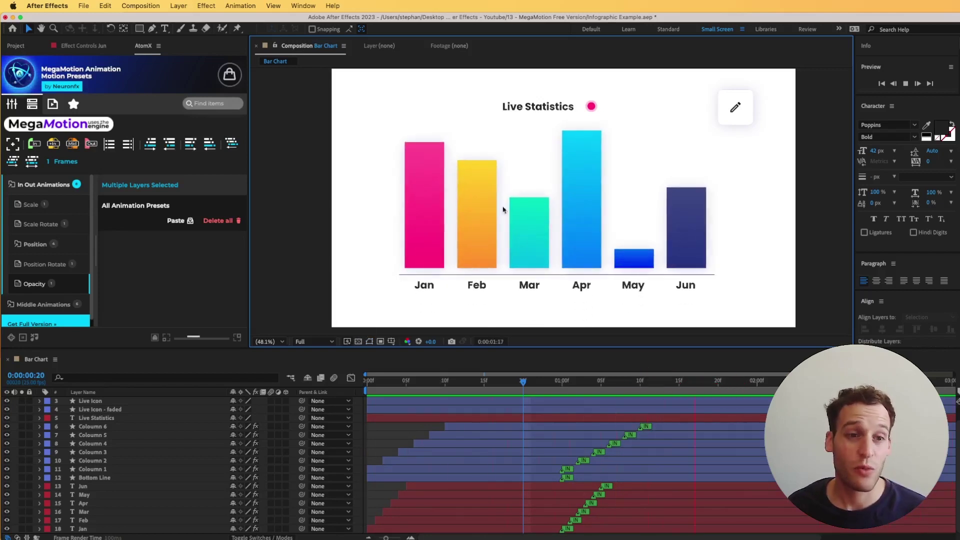
drag(521, 384, 508, 384)
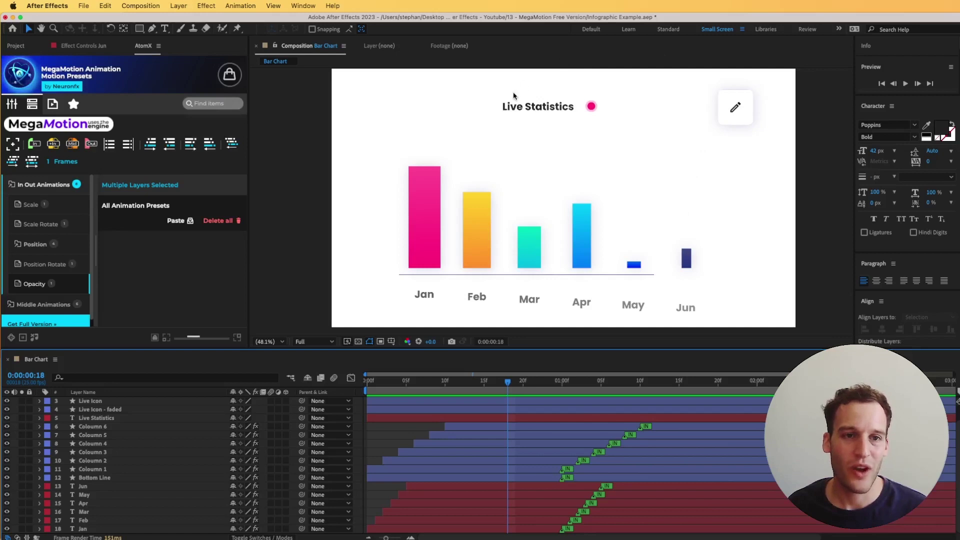
Step: Apply the looping Pounding Heart preset from the Middle Animations Scale category to the Live Icon - faded layer and preview the pulse
click(592, 105)
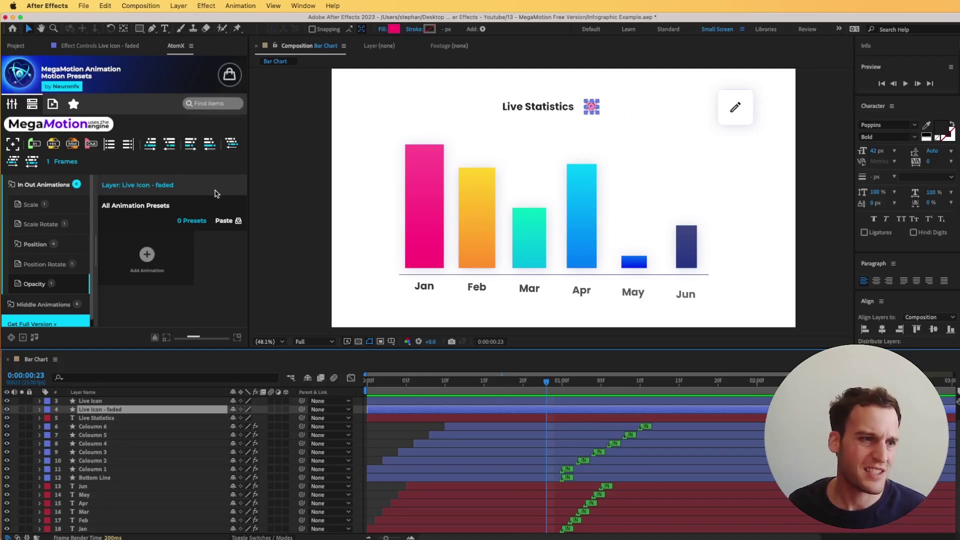
click(22, 186)
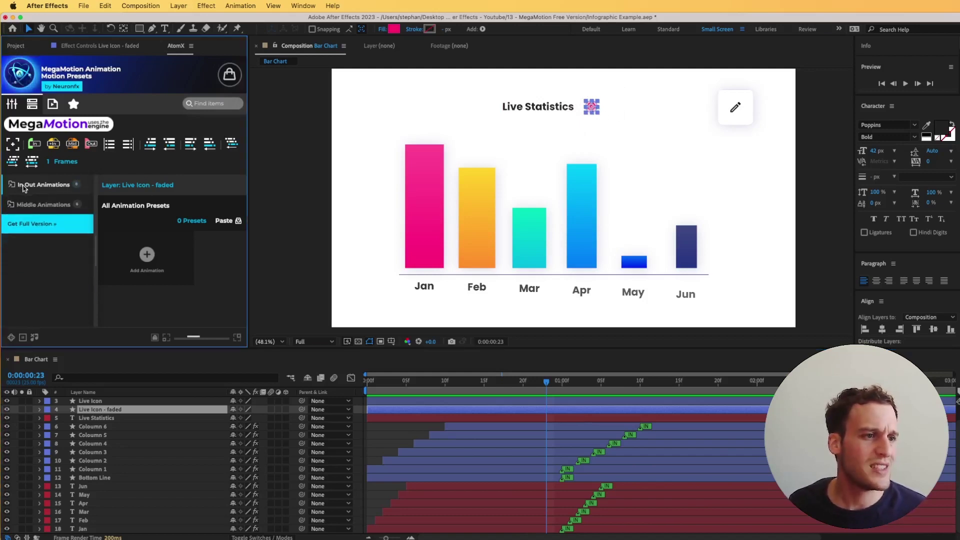
click(36, 205)
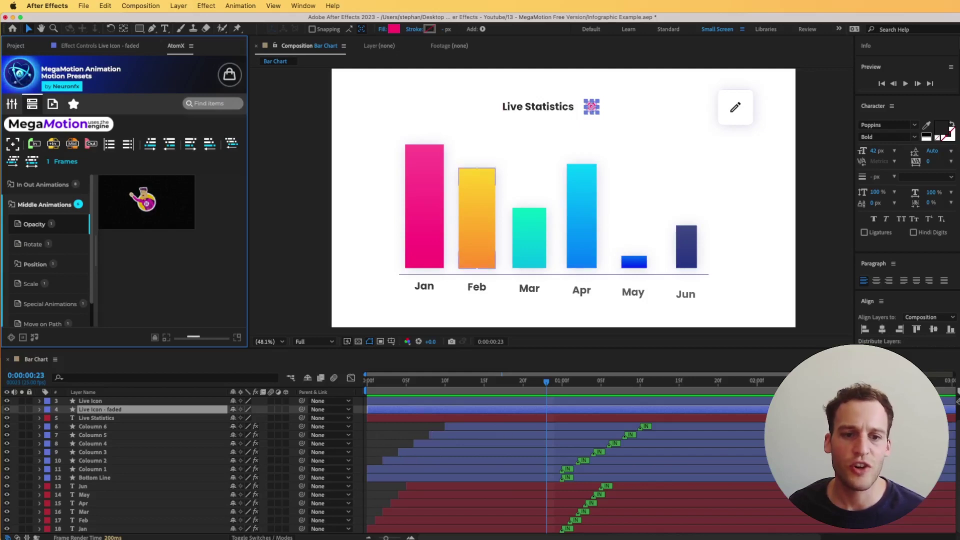
mouse_move(156, 213)
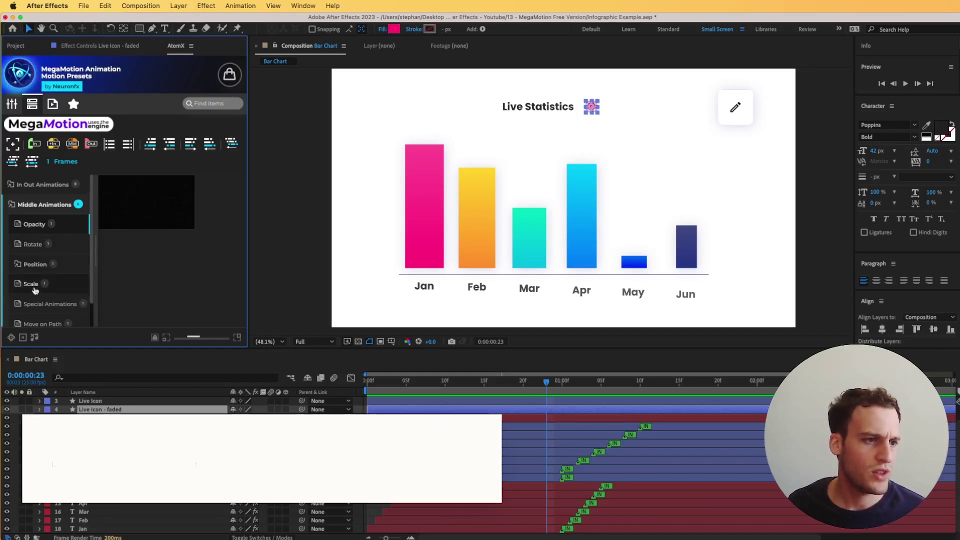
click(34, 285)
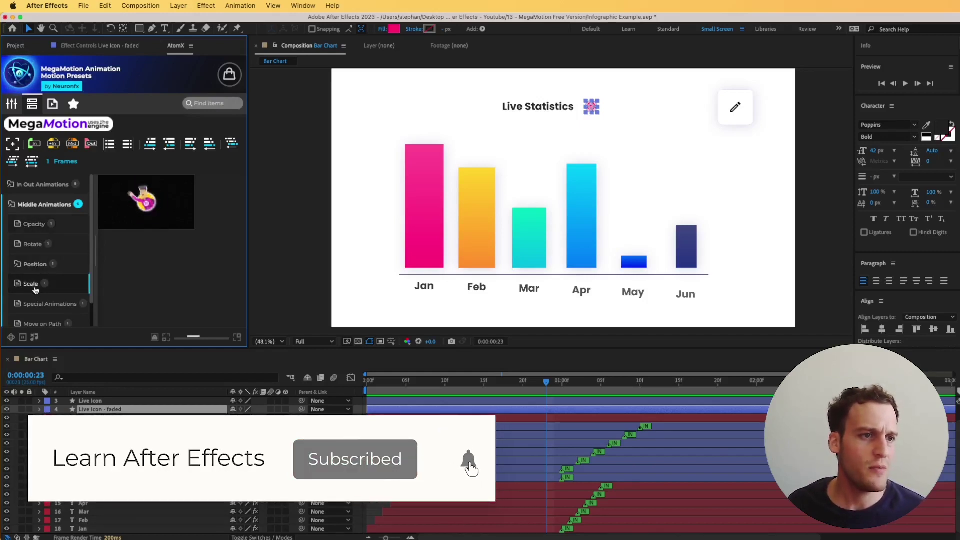
mouse_move(159, 193)
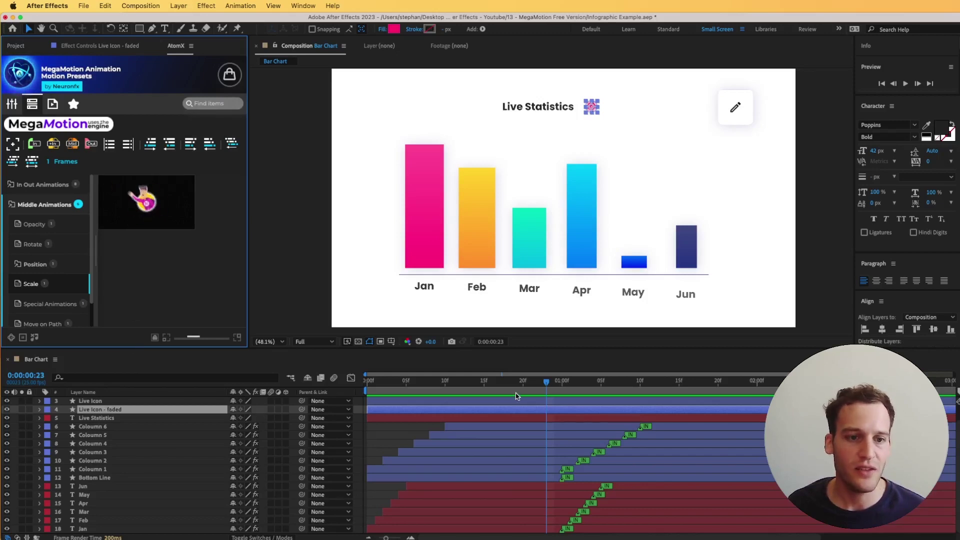
scroll(550, 144, up, 3)
click(553, 145)
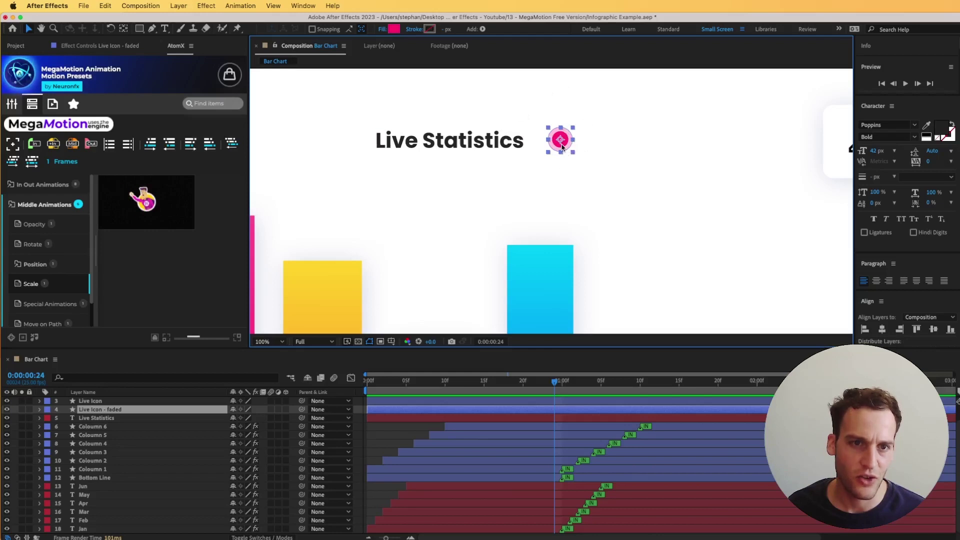
click(139, 227)
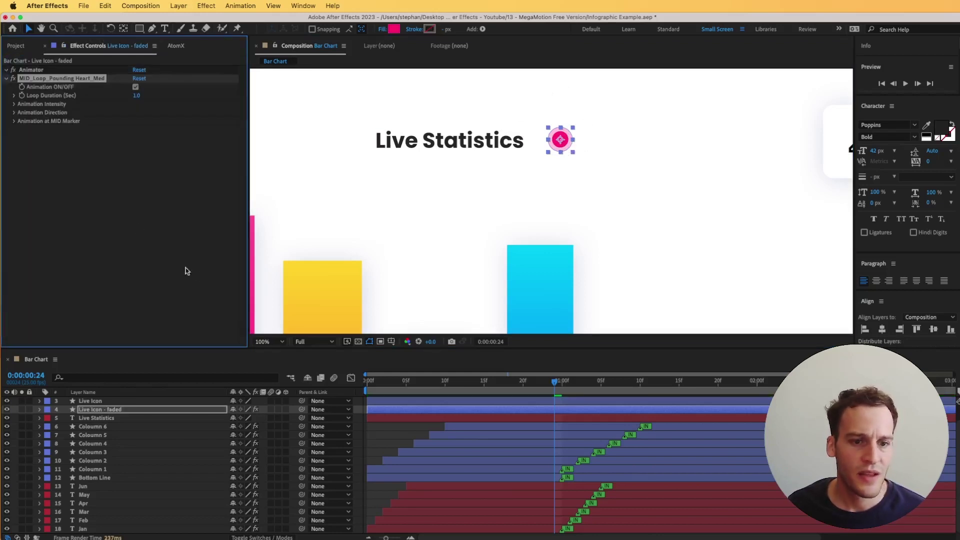
key(space)
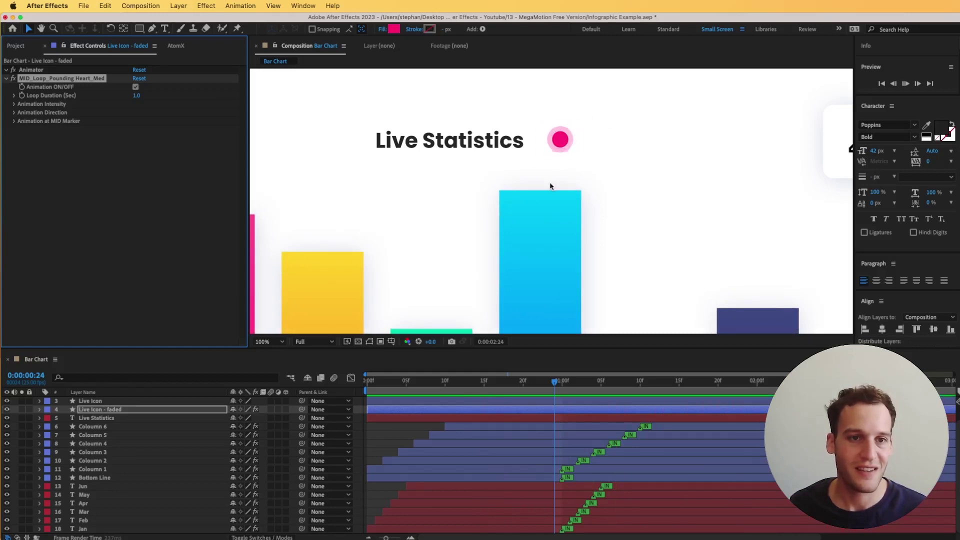
Step: Set the Loop Duration of the Live Icon - faded layer's pounding heart effect to 5 seconds
click(479, 383)
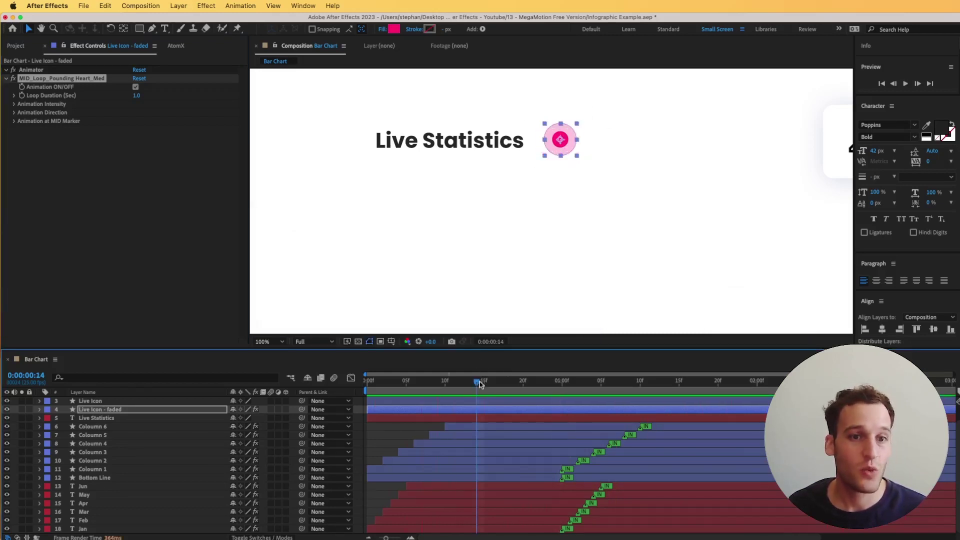
click(137, 96)
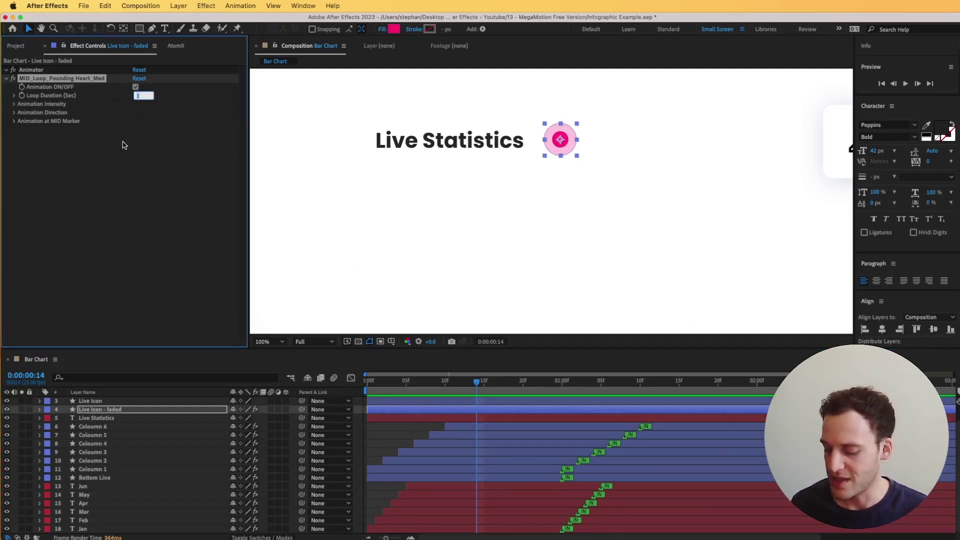
text(5)
key(Return)
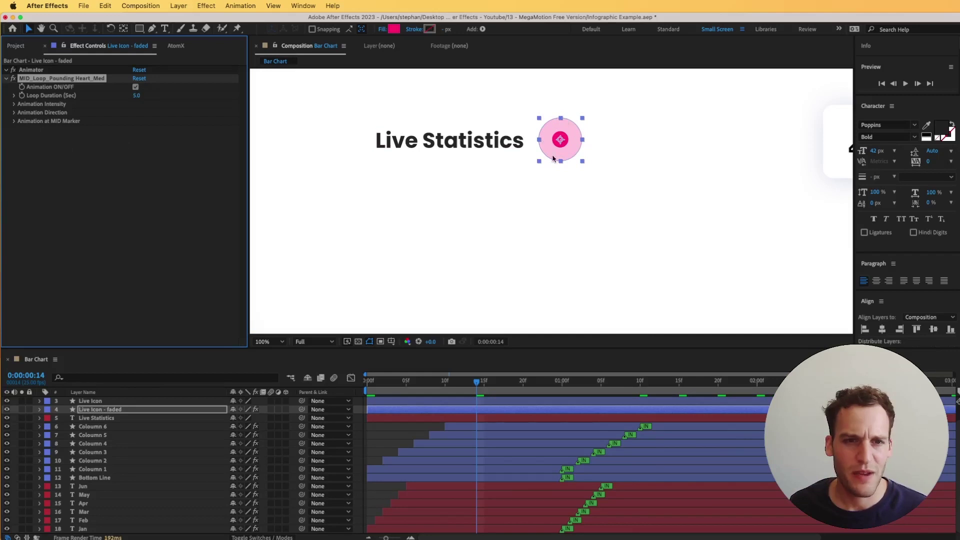
Step: Set the Animation Intensity of the Live Icon - faded layer's pounding heart effect to 5%
click(14, 104)
click(138, 113)
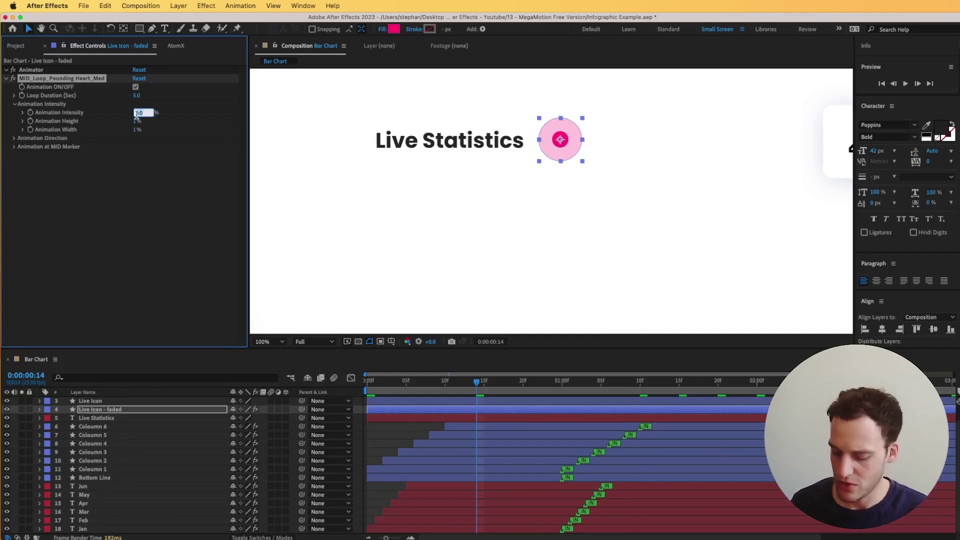
text(5)
key(Return)
click(451, 293)
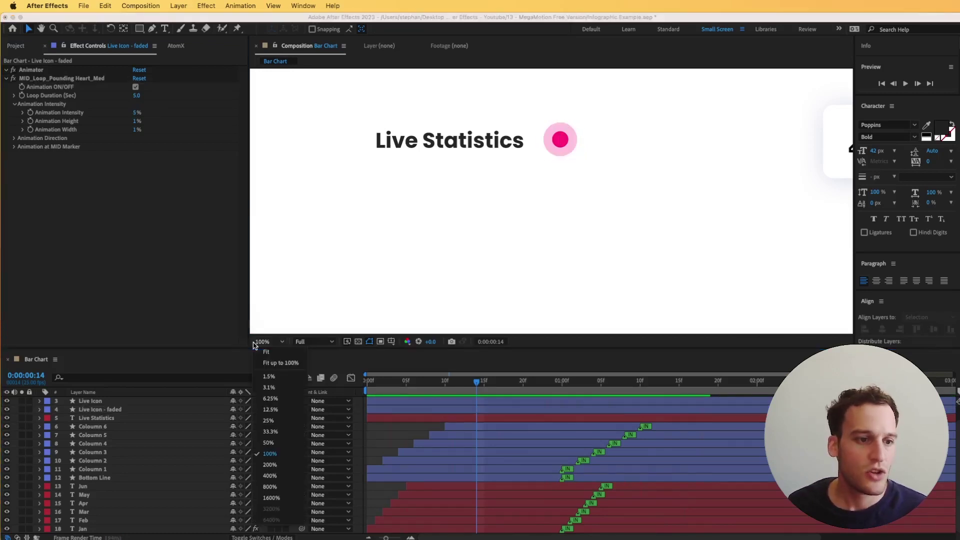
Step: Add the Fade_Linear In animation to the Live Statistics title and preview the full composition
key(shift+slash)
key(space)
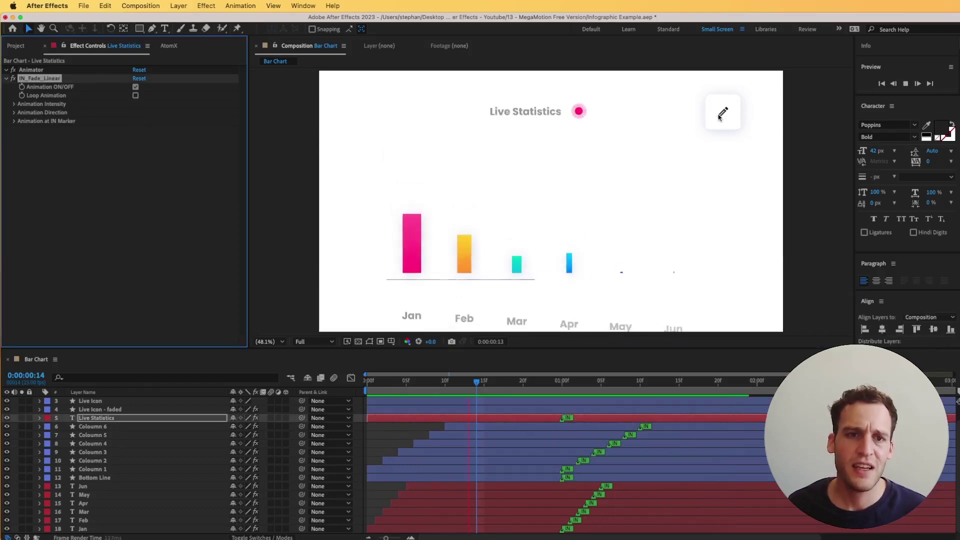
key(space)
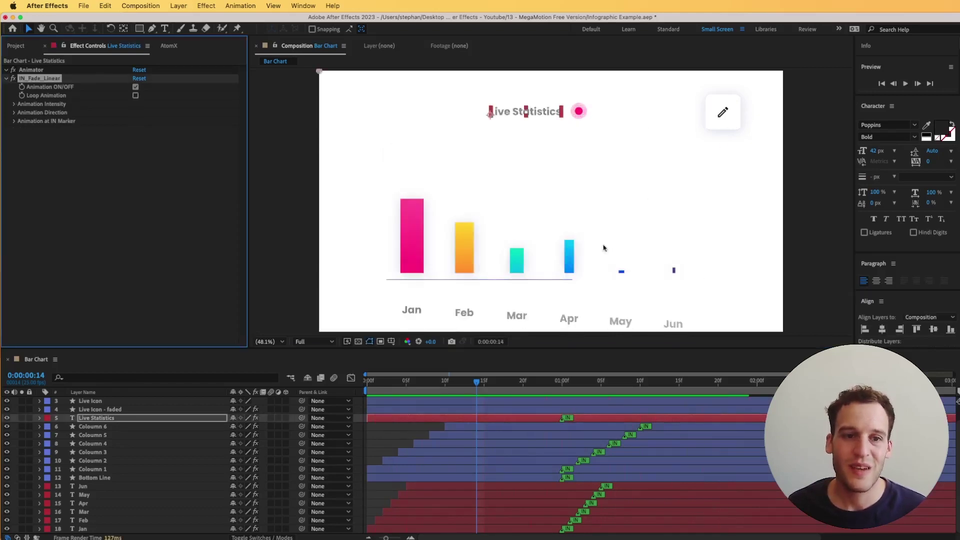
key(space)
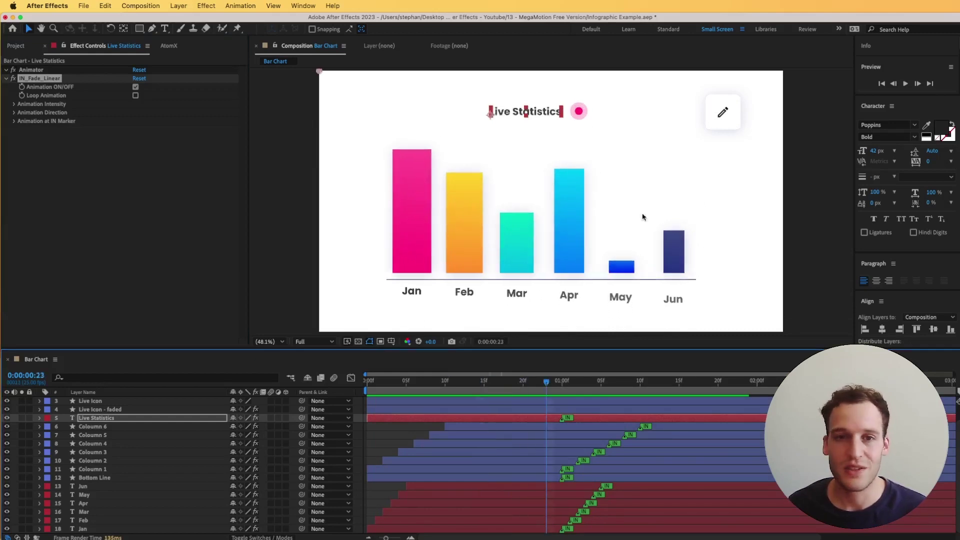
Step: Apply the Loop_Pencil_Sribble preset from the Middle Animations Special Animations category to the Edit icon.png layer and preview the composition
click(722, 117)
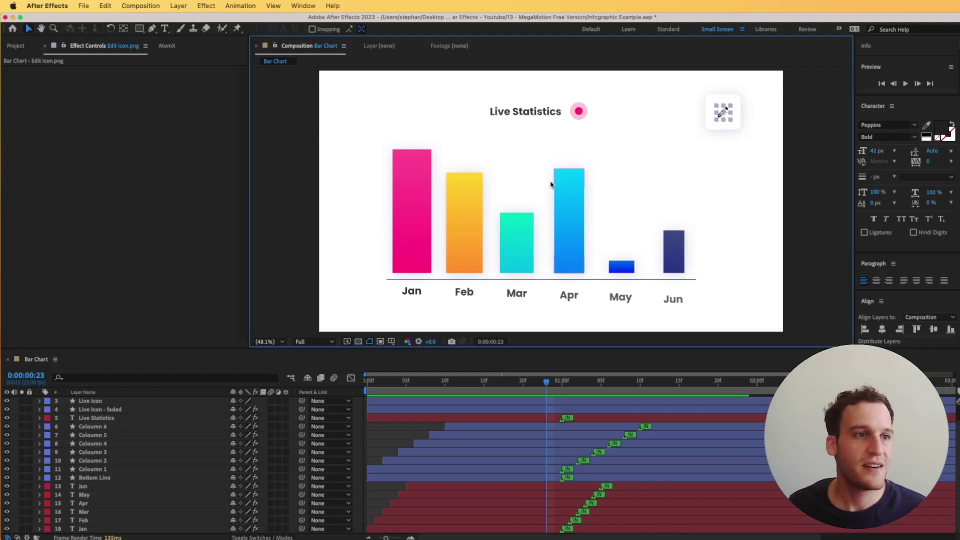
click(167, 45)
mouse_move(31, 210)
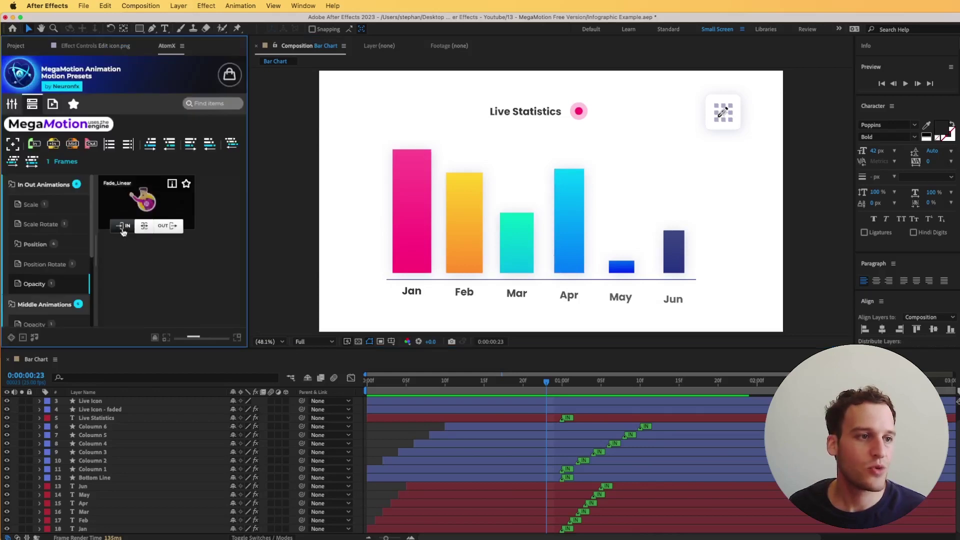
click(27, 185)
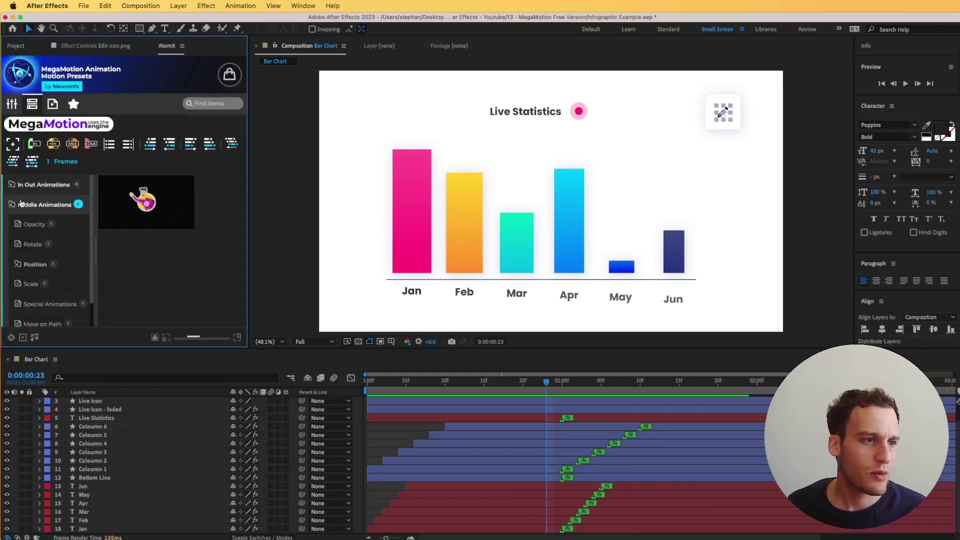
mouse_move(39, 229)
scroll(39, 228, down, 1)
mouse_move(48, 284)
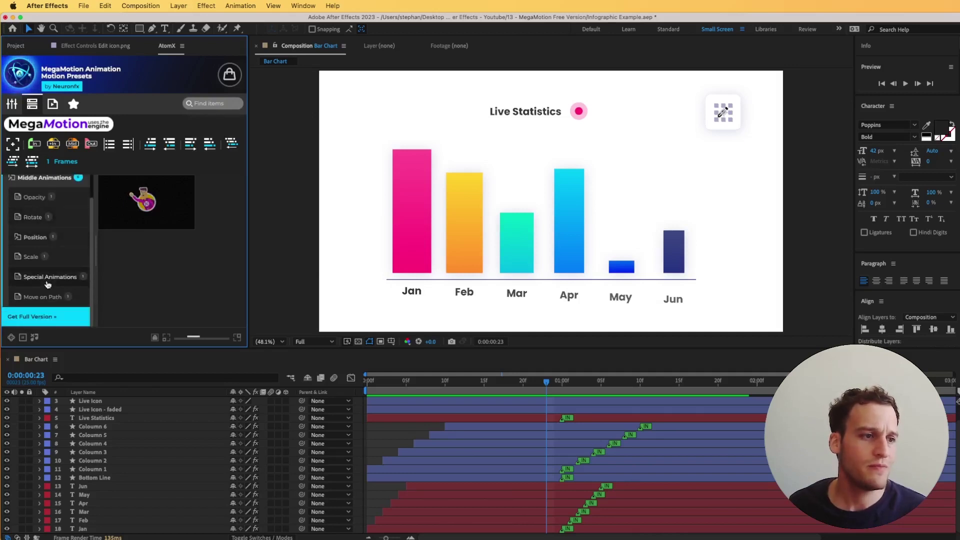
mouse_move(161, 206)
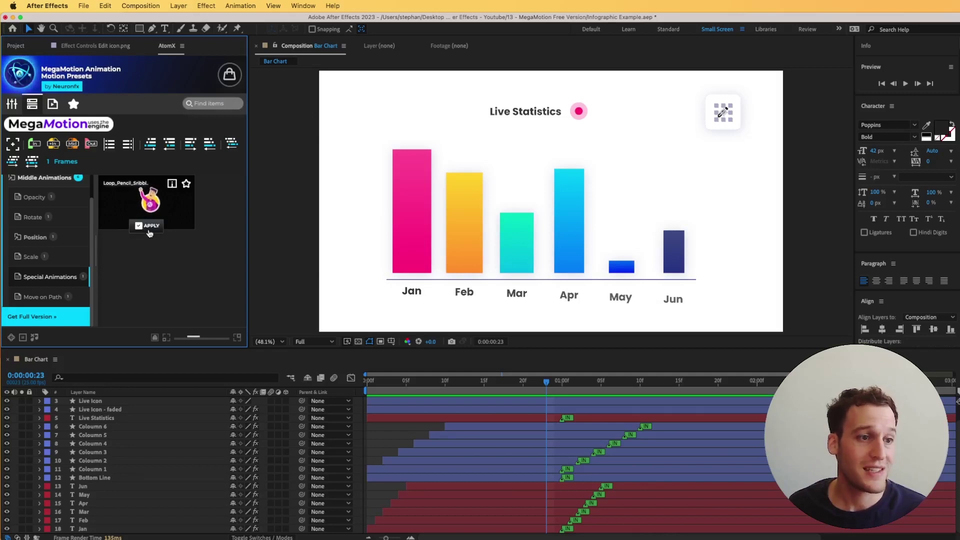
click(148, 226)
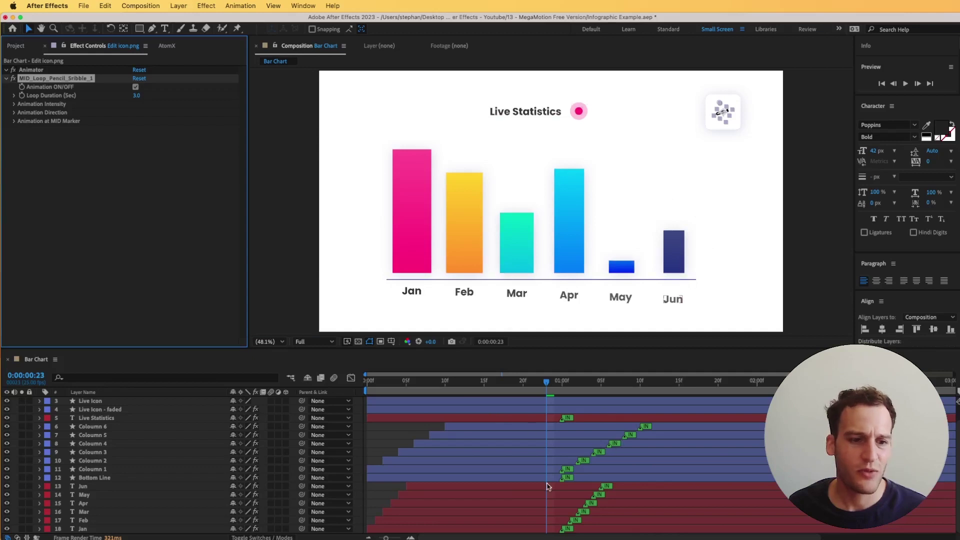
scroll(549, 486, up, 2)
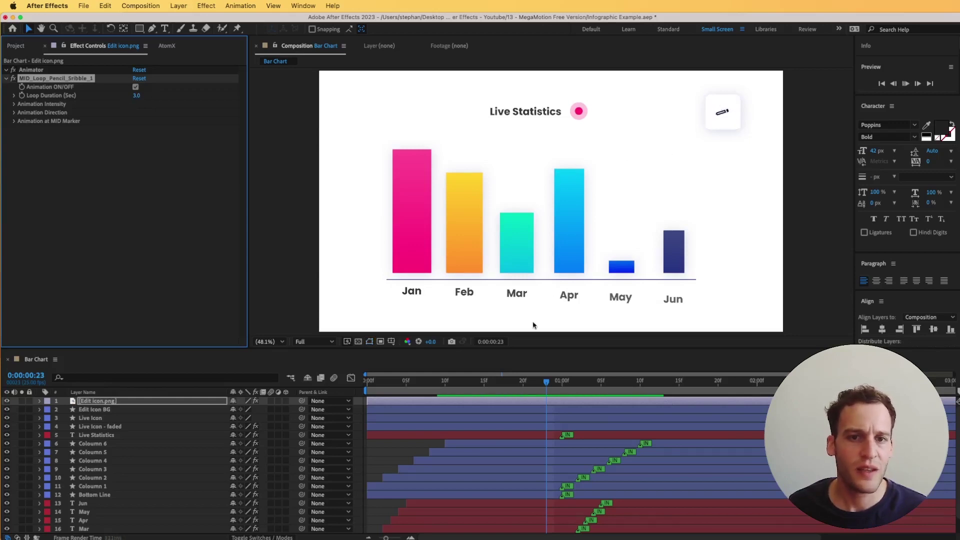
key(space)
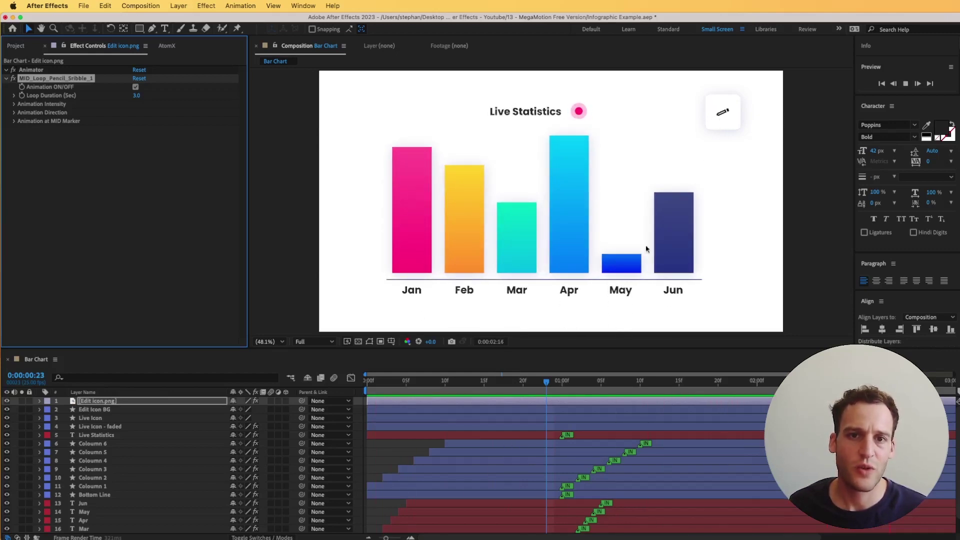
Step: Lower the Animation Intensity of the pencil scribble effect on the Edit icon.png layer
click(14, 104)
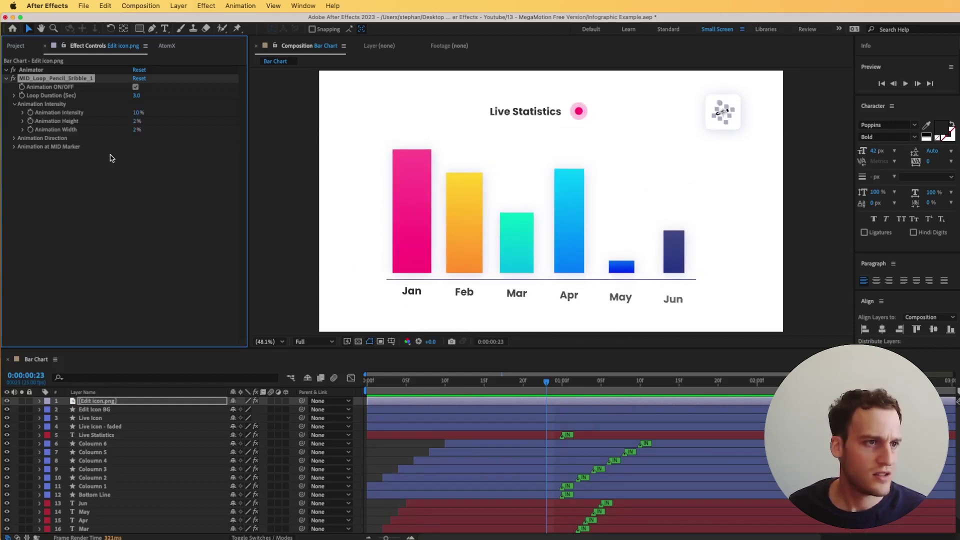
click(136, 113)
key(Return)
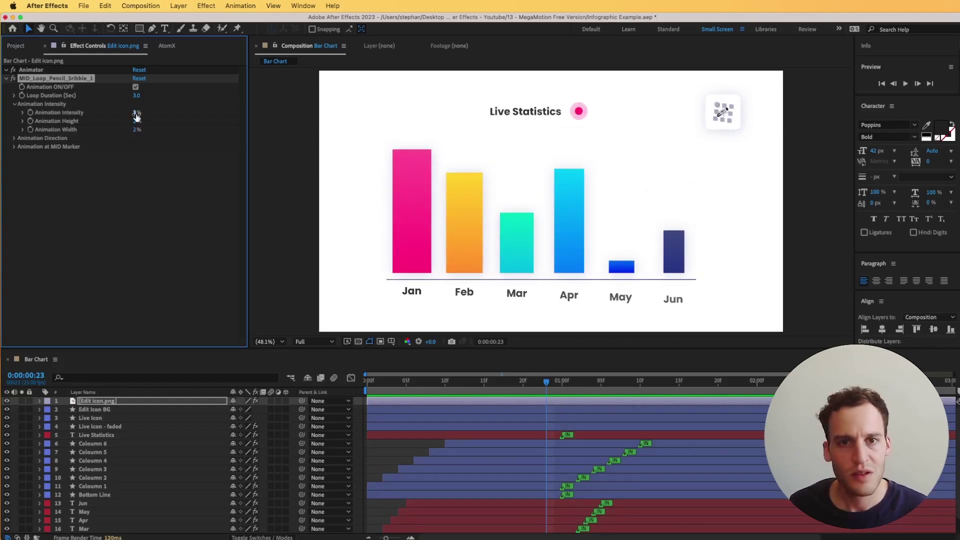